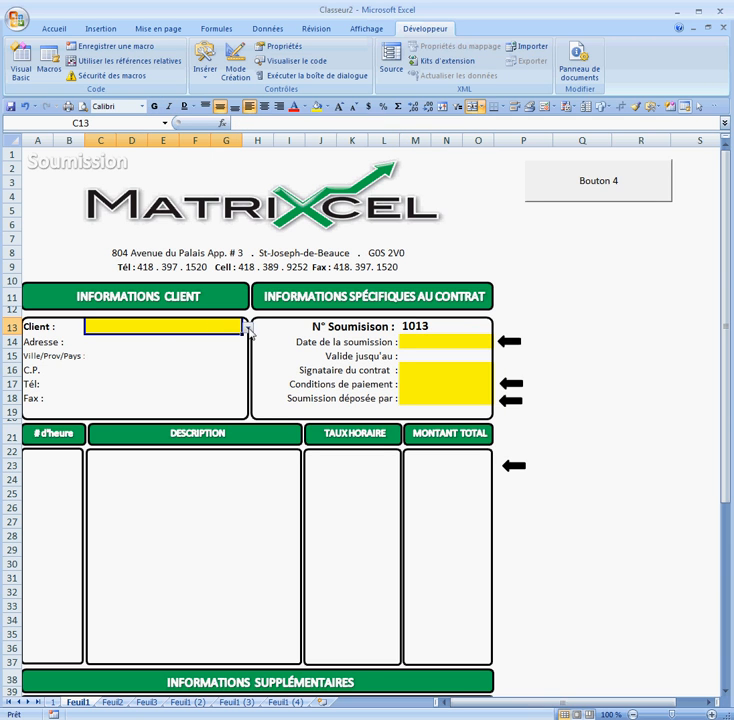
# Choose Plastique Micron as the client of the quote and inspect the formula behind its address
pyautogui.click(247, 327)
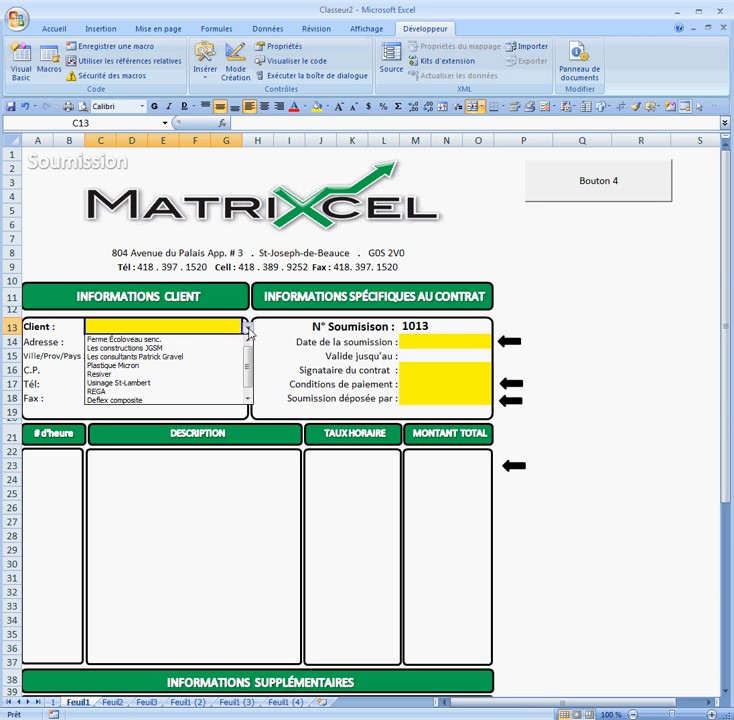
pyautogui.click(127, 366)
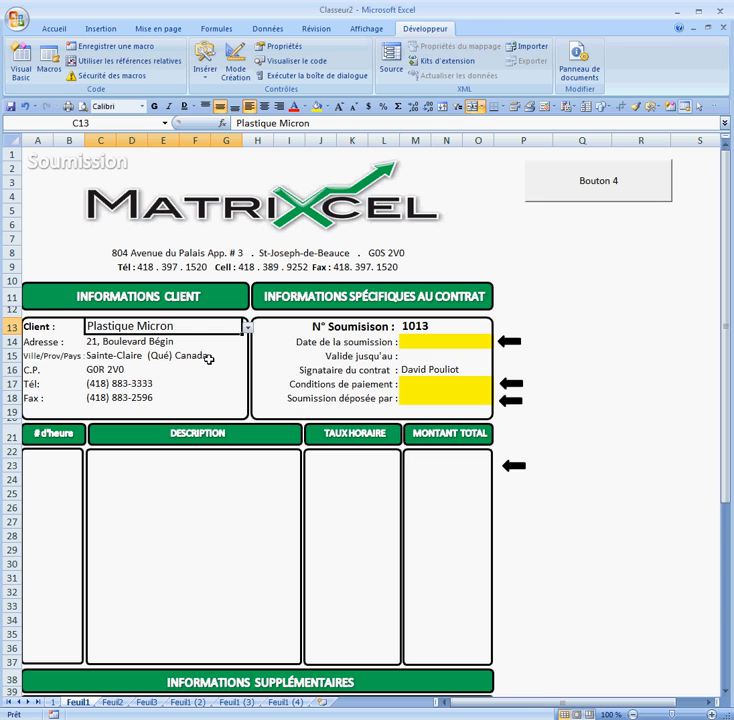
pyautogui.click(124, 342)
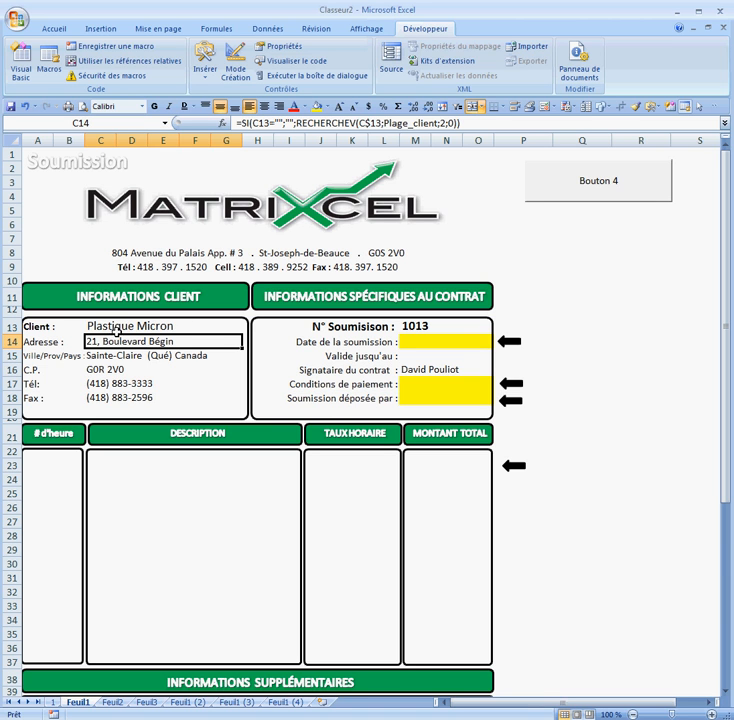
# Set the quote date to 03-03-2011 and inspect the formula that computes the valid-until date
pyautogui.click(434, 342)
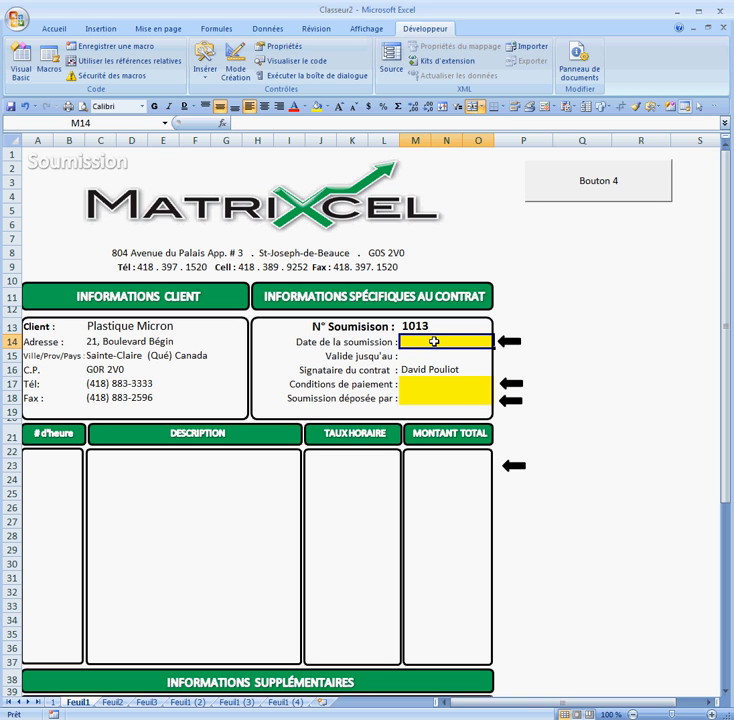
pyautogui.write('03')
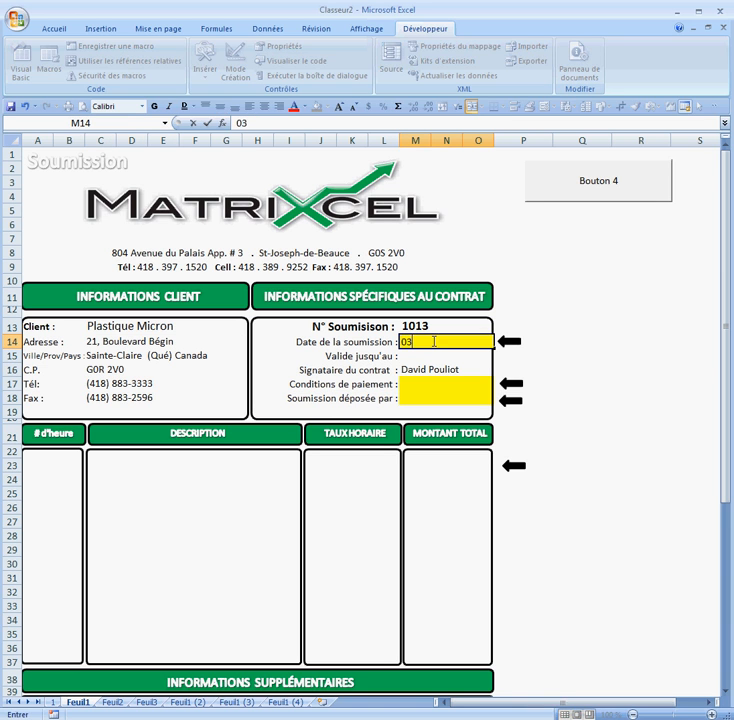
pyautogui.write('-03-2011')
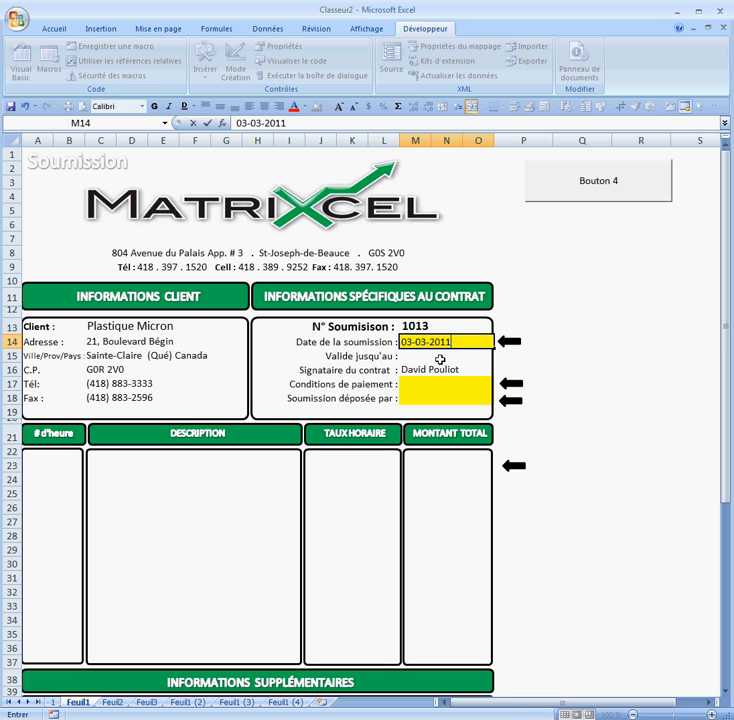
pyautogui.click(579, 356)
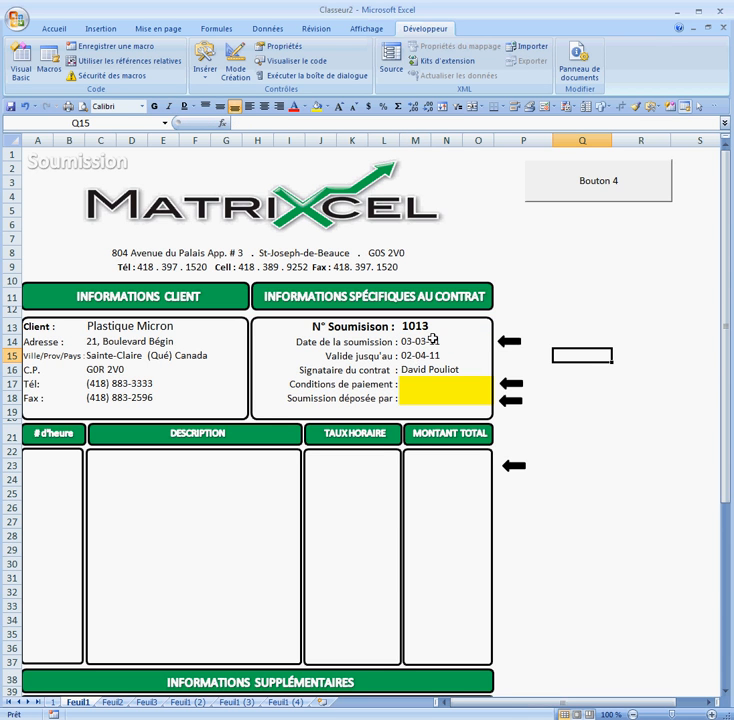
pyautogui.click(428, 364)
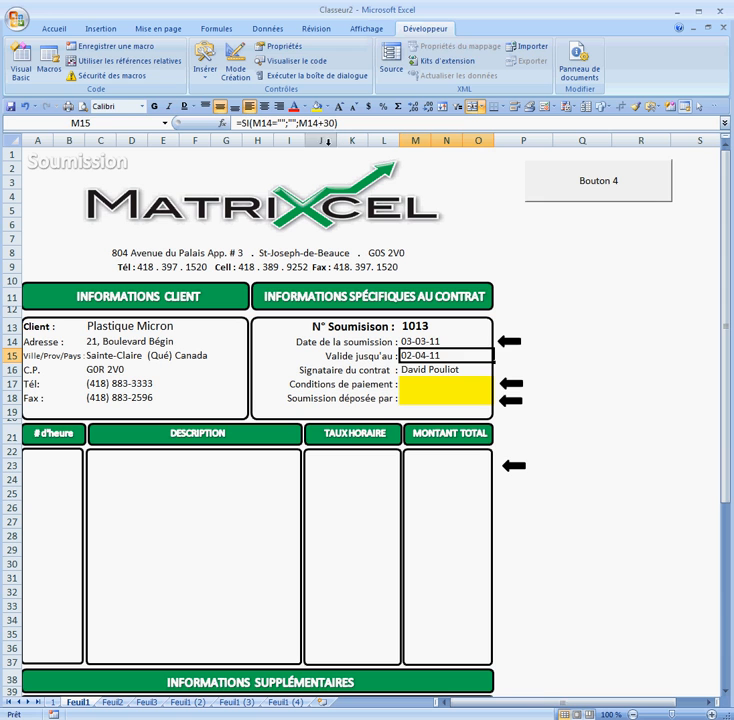
pyautogui.click(602, 401)
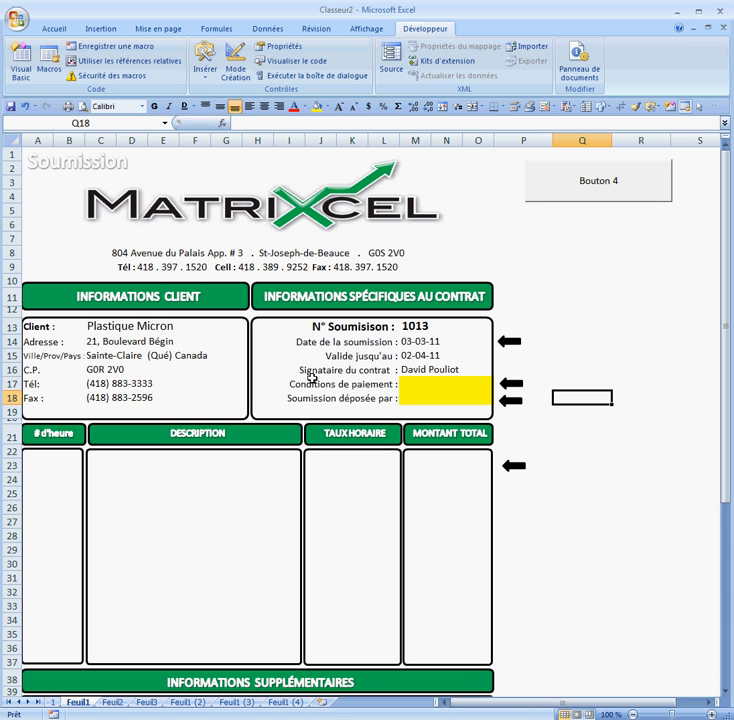
# Enter 2/10 n/30 as the payment conditions of the quote
pyautogui.click(414, 384)
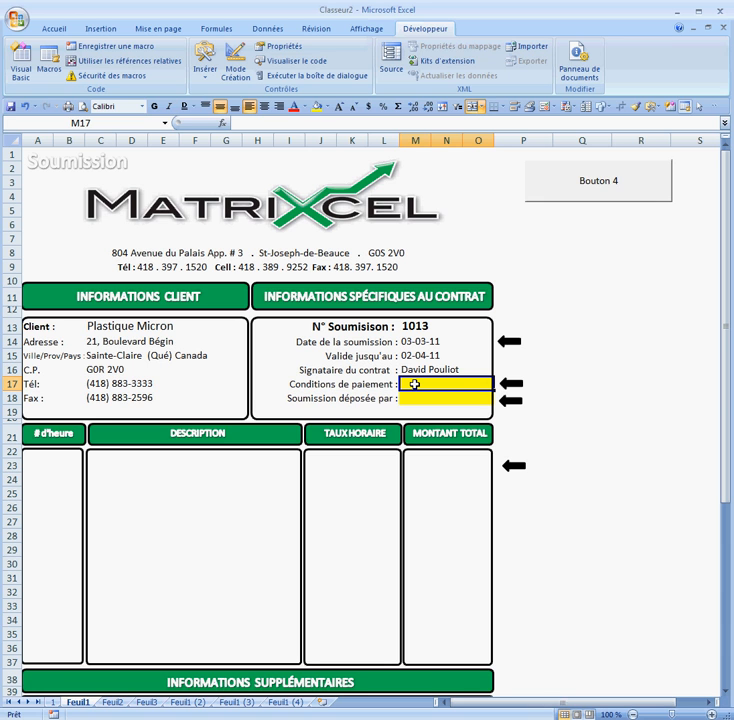
pyautogui.write('2310 n/30')
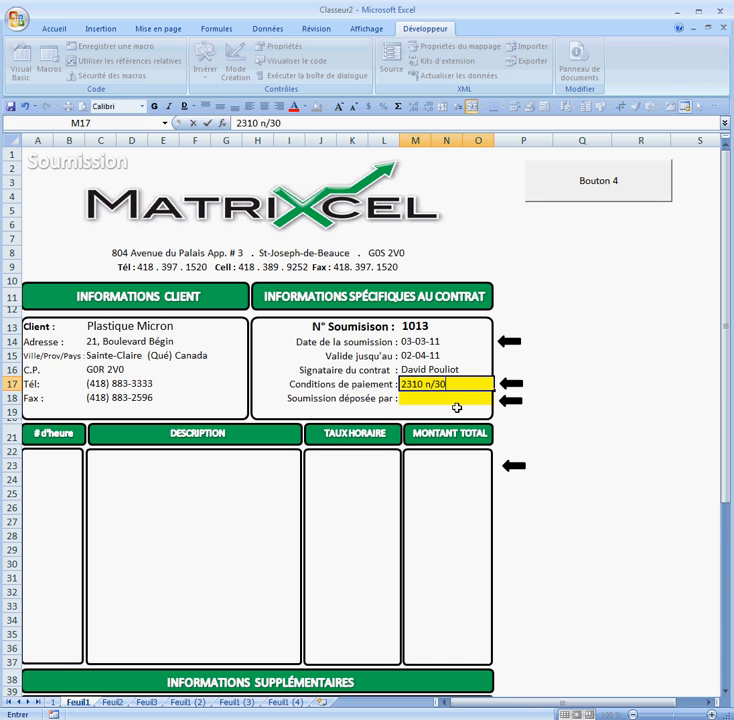
pyautogui.click(408, 384)
pyautogui.press('Delete')
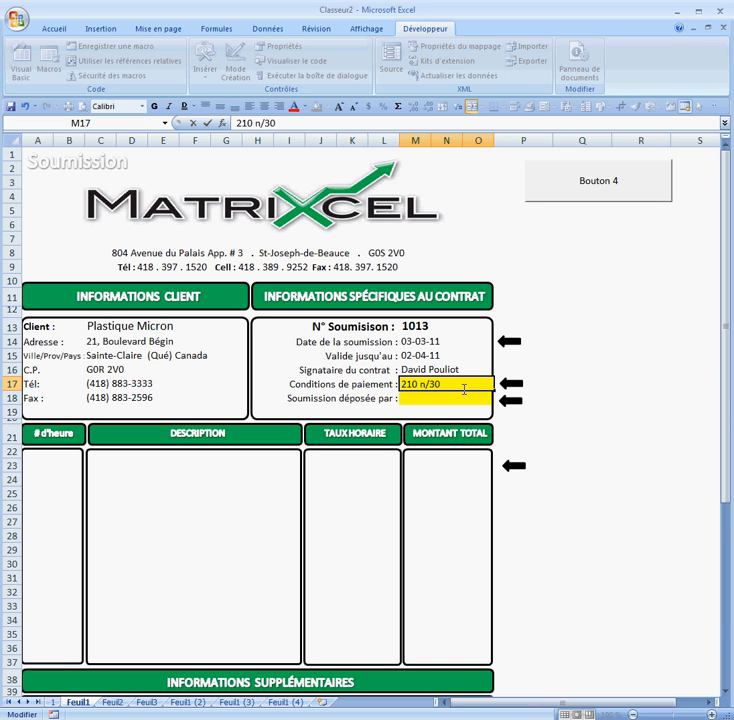
pyautogui.write('/')
pyautogui.click(565, 437)
# Choose the name of the person submitting the quote in the "Soumission déposée par" field
pyautogui.click(457, 397)
pyautogui.click(500, 400)
pyautogui.click(438, 410)
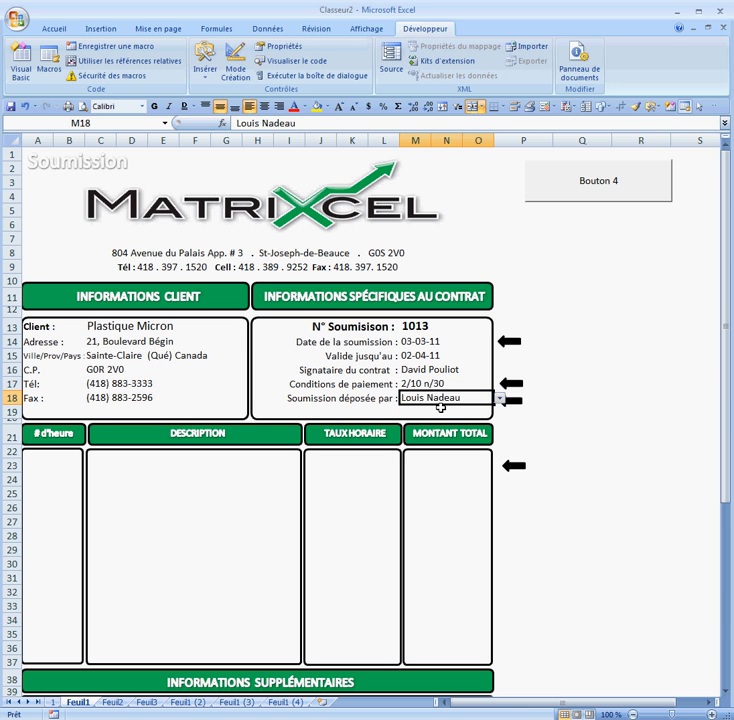
pyautogui.click(592, 506)
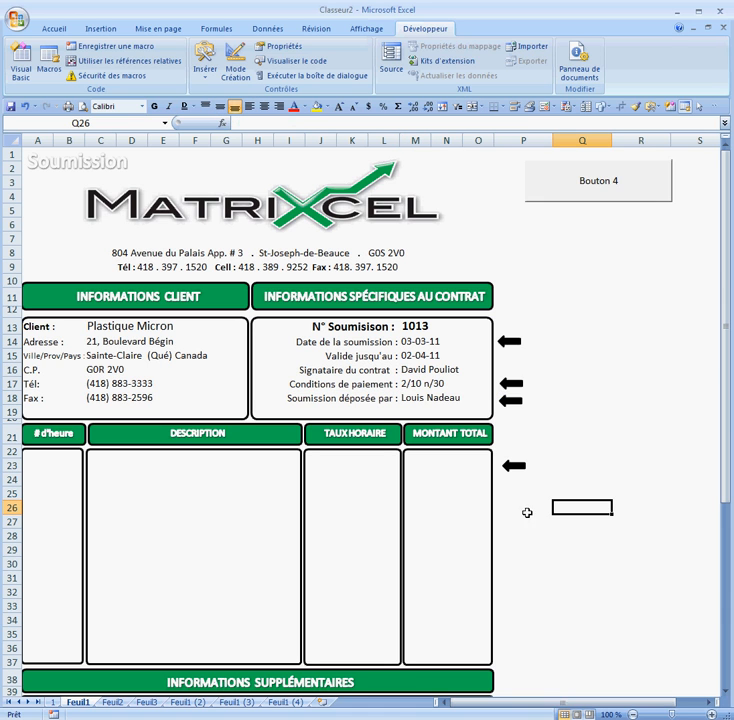
# Fill the first three description lines, rows 23 to 25, with Filtres avancés, Filtres standards and Formules
pyautogui.click(143, 468)
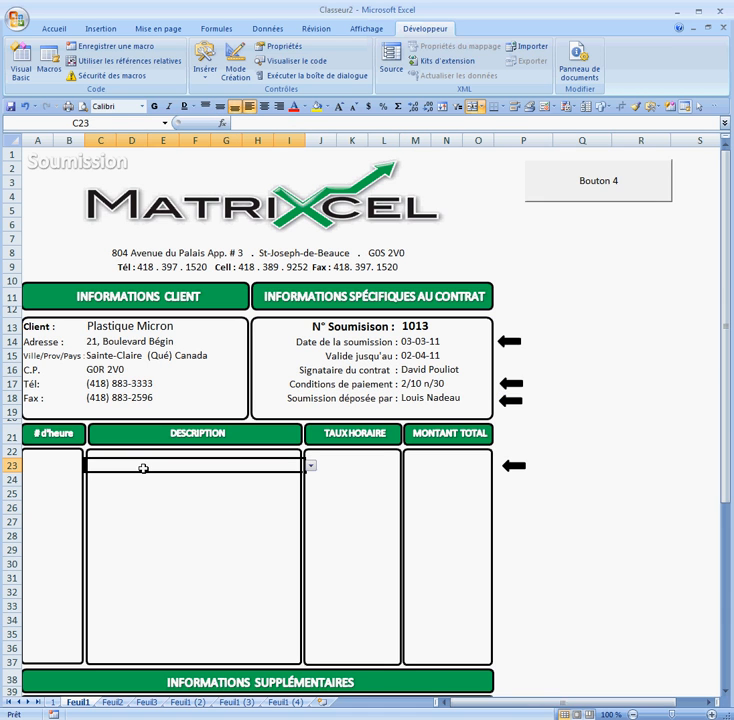
pyautogui.click(311, 467)
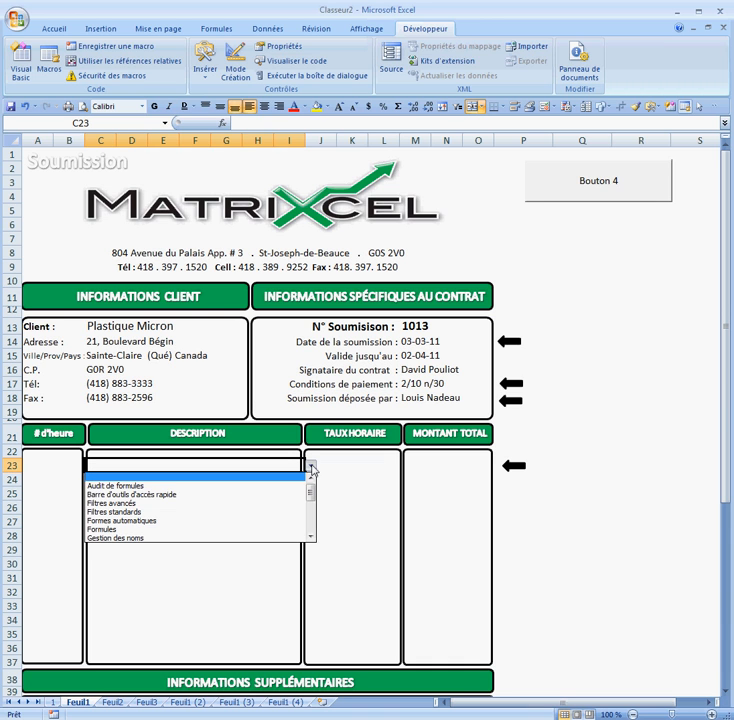
pyautogui.click(133, 503)
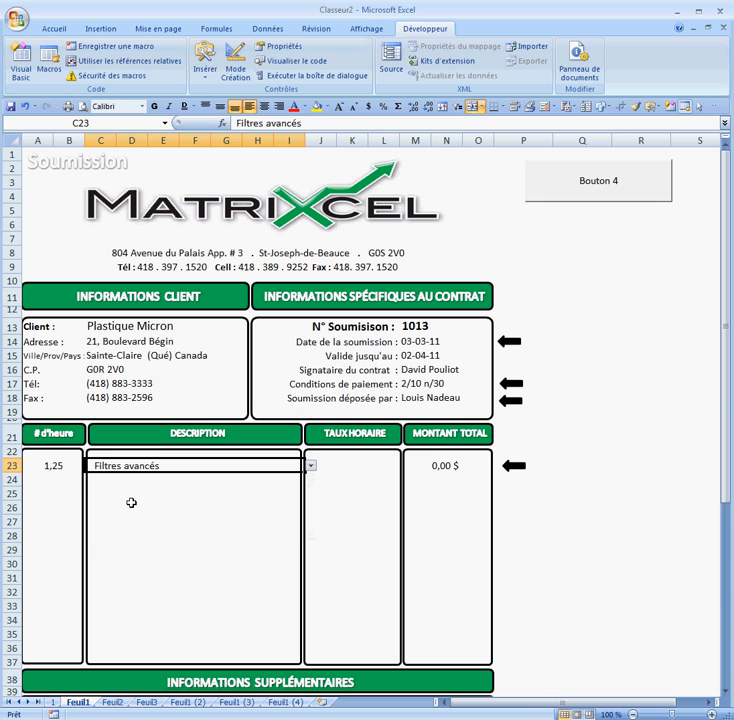
pyautogui.click(250, 480)
pyautogui.click(311, 481)
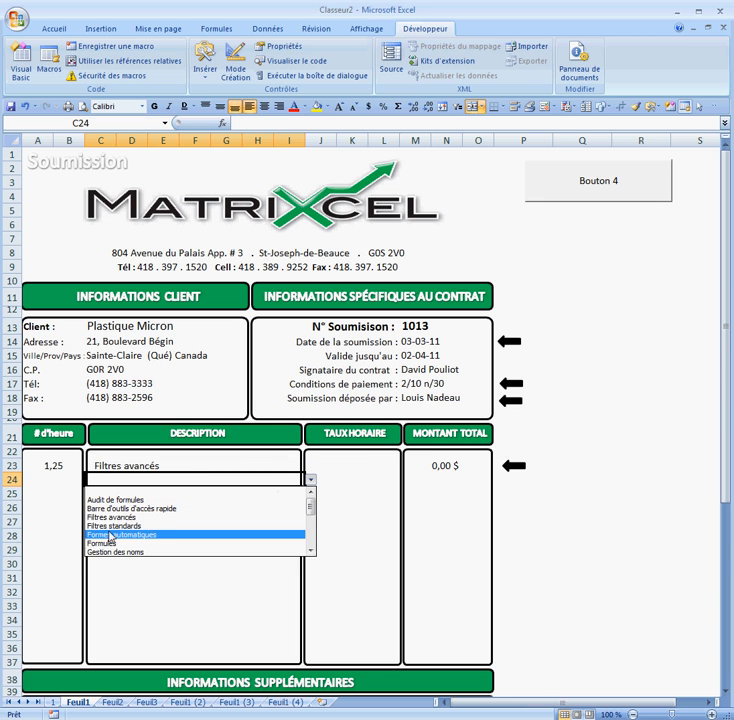
pyautogui.click(118, 525)
pyautogui.click(240, 497)
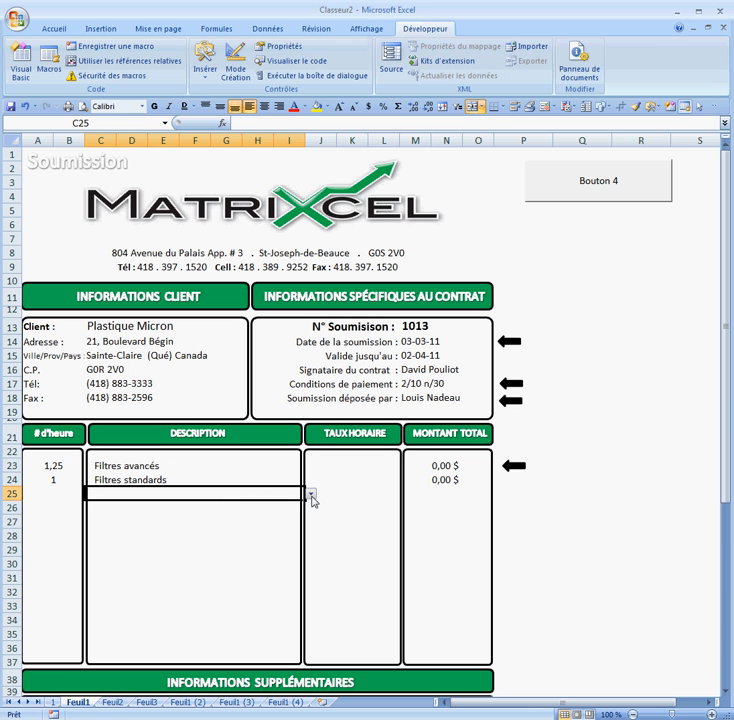
pyautogui.click(311, 494)
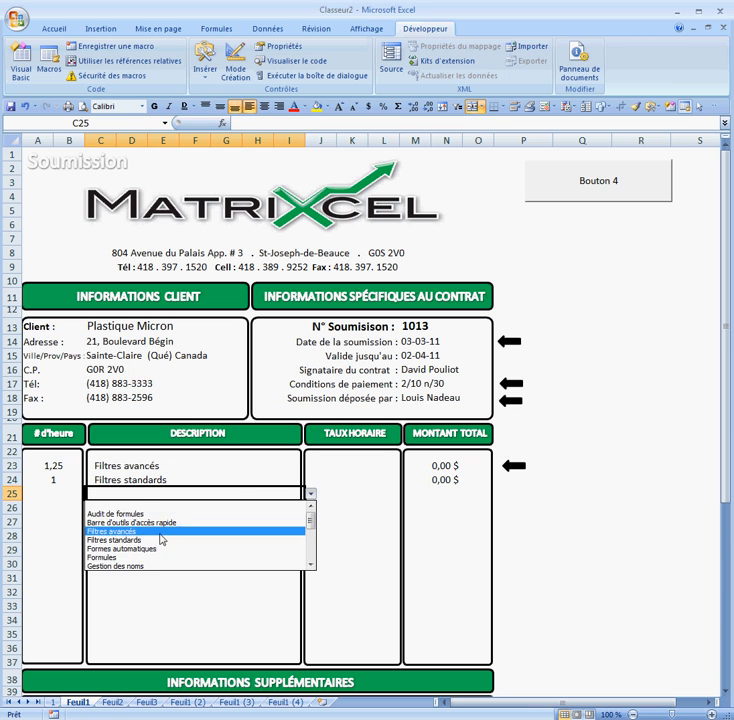
pyautogui.click(138, 557)
# Add Tris and Gestion des noms as the descriptions in rows 26 and 27
pyautogui.click(300, 507)
pyautogui.click(311, 508)
pyautogui.scroll(-6, 310, 560)
pyautogui.click(126, 573)
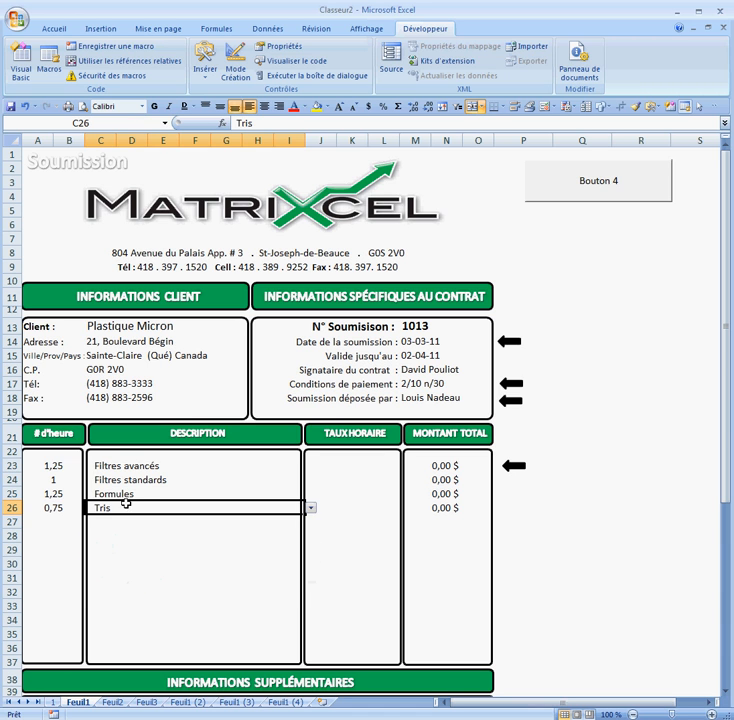
pyautogui.click(288, 520)
pyautogui.click(312, 522)
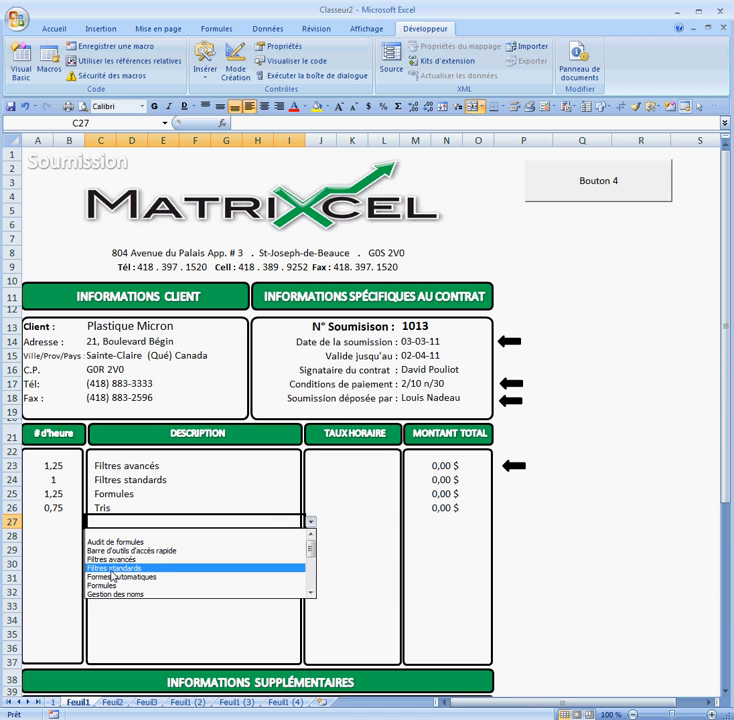
pyautogui.click(135, 595)
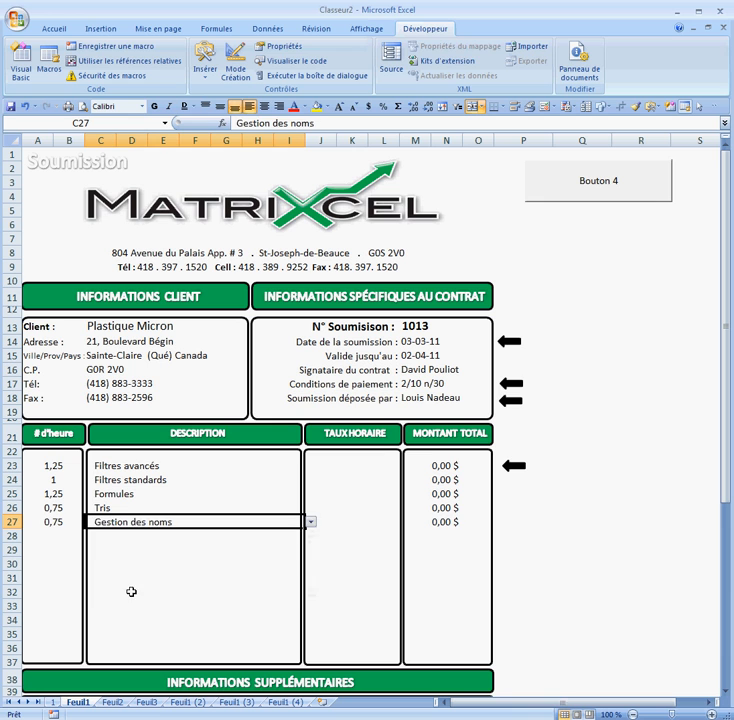
# Enter the hourly rates 134, 125, 120, 121 and 110 for rows 23 to 27
pyautogui.click(337, 467)
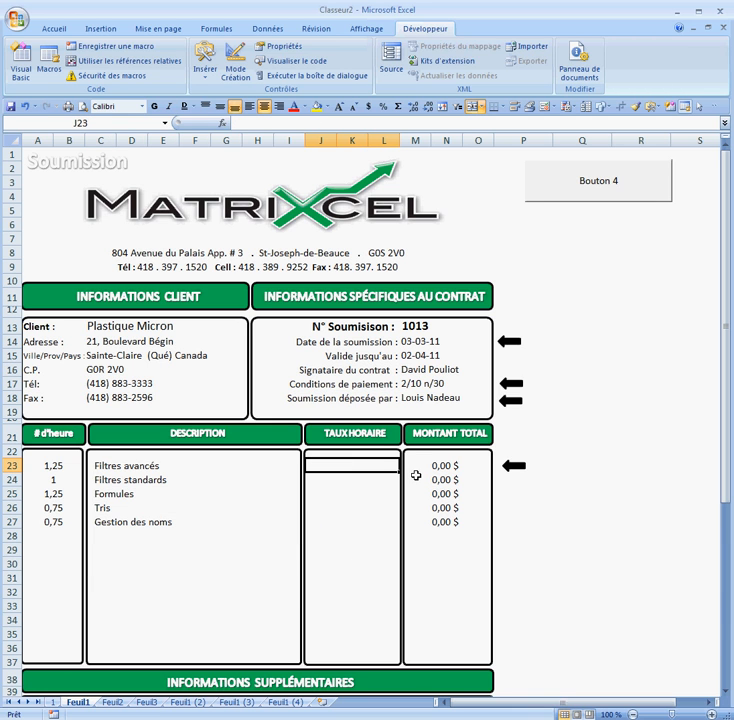
pyautogui.write('134')
pyautogui.press('Return')
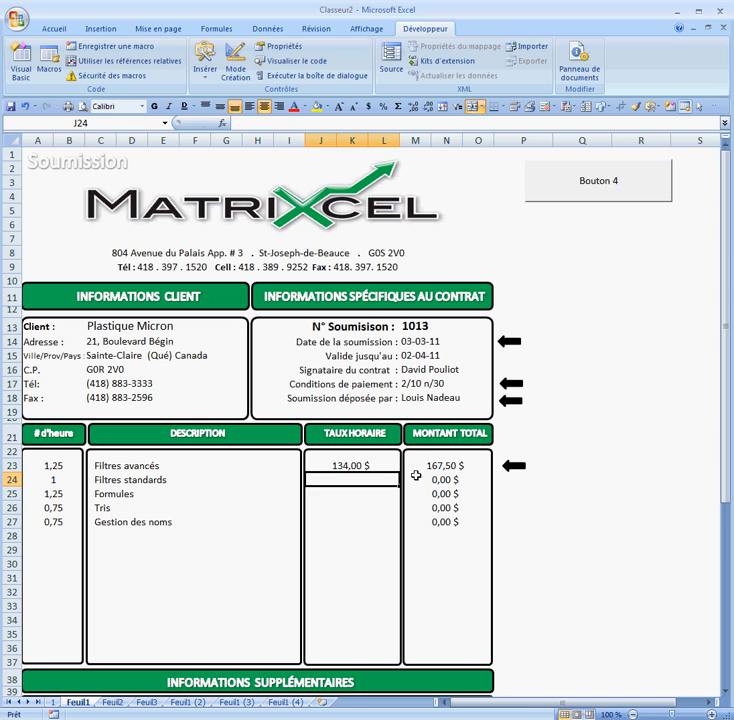
pyautogui.write('125')
pyautogui.press('Return')
pyautogui.write('120')
pyautogui.press('Return')
pyautogui.write('121')
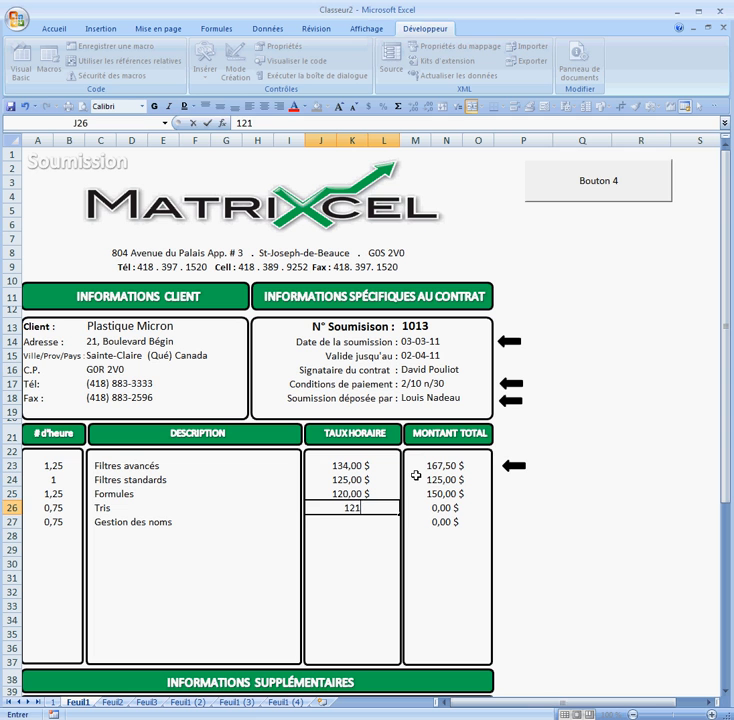
pyautogui.press('Return')
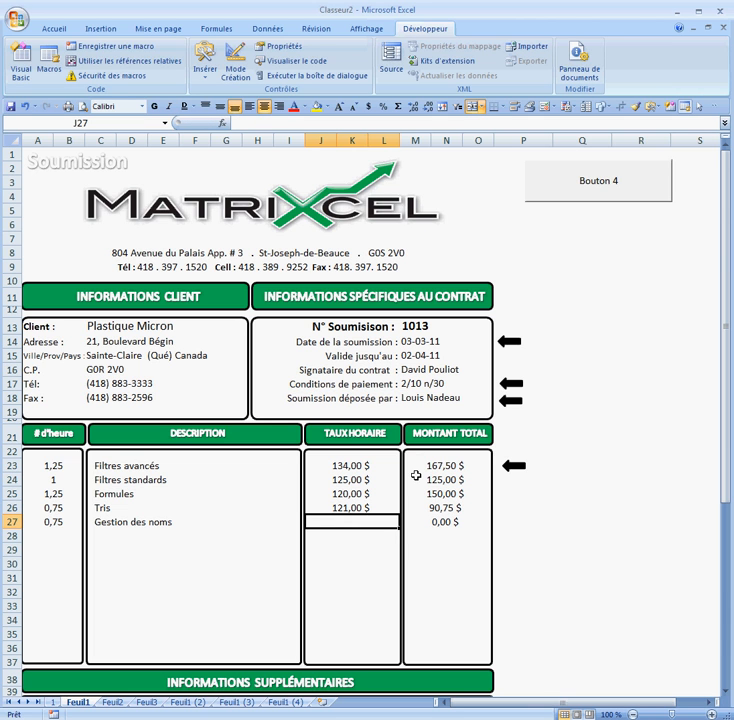
pyautogui.write('110')
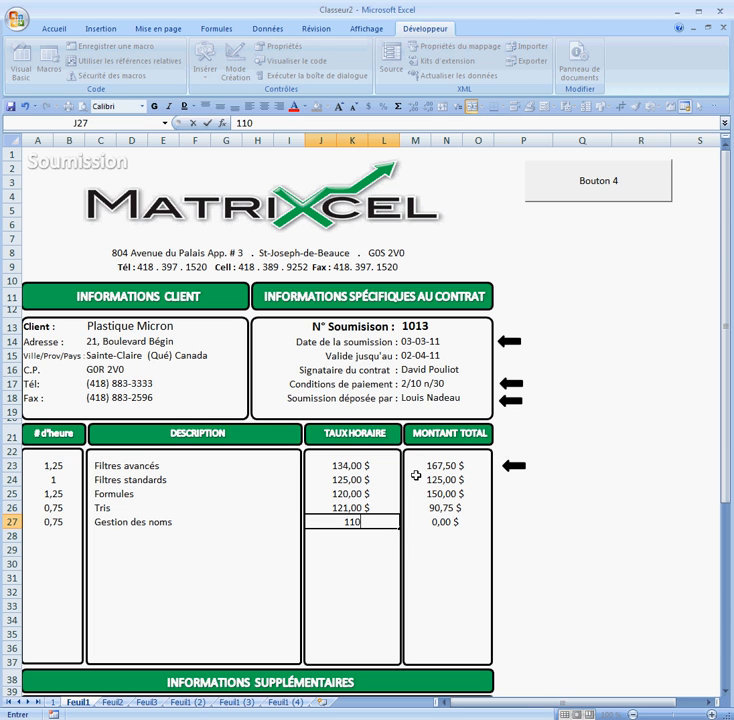
pyautogui.press('Return')
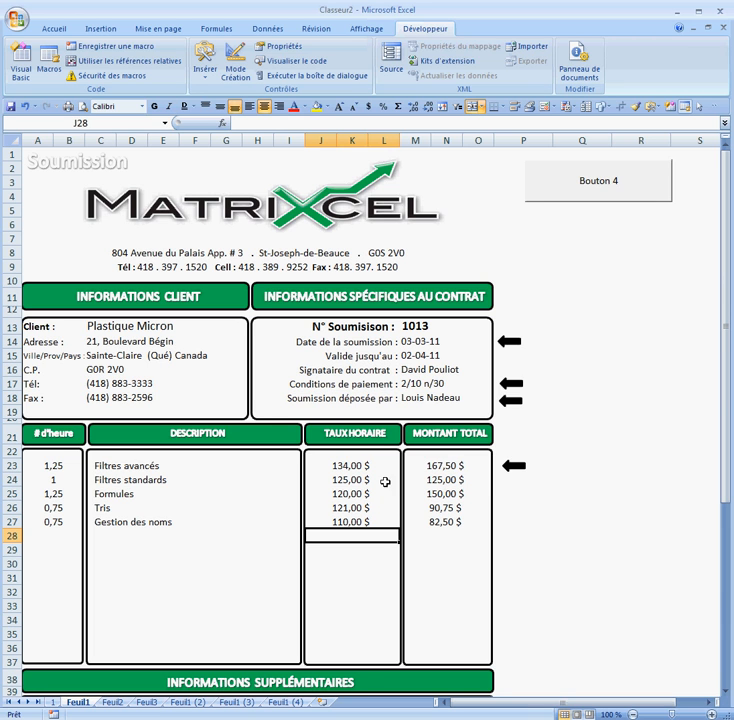
# Examine the total amounts and the hours of the listed training items
pyautogui.moveTo(443, 466); pyautogui.dragTo(441, 525)
pyautogui.moveTo(53, 464); pyautogui.dragTo(62, 540)
# Enter the note "Ceci inclus les frais de déplacement" in the additional information box
pyautogui.scroll(-4, 300, 557)
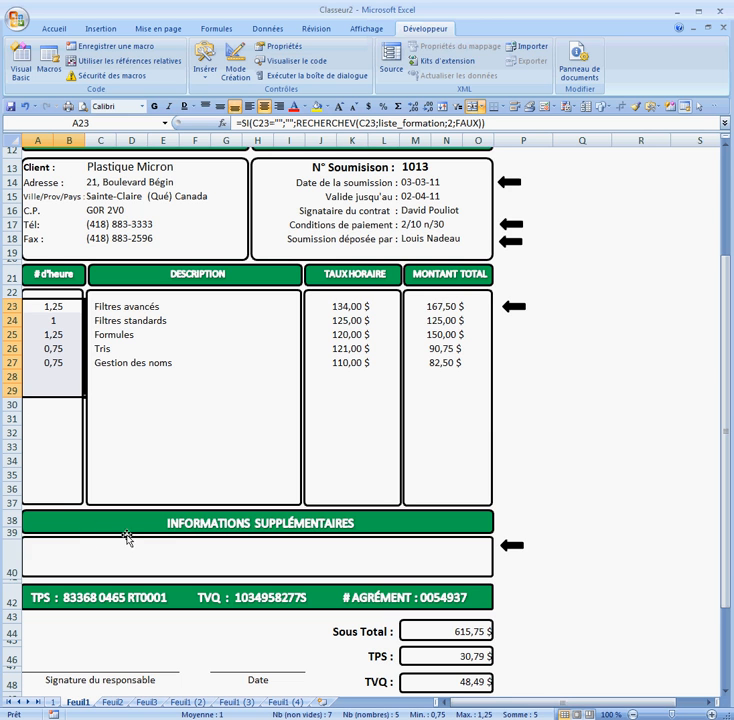
pyautogui.click(90, 552)
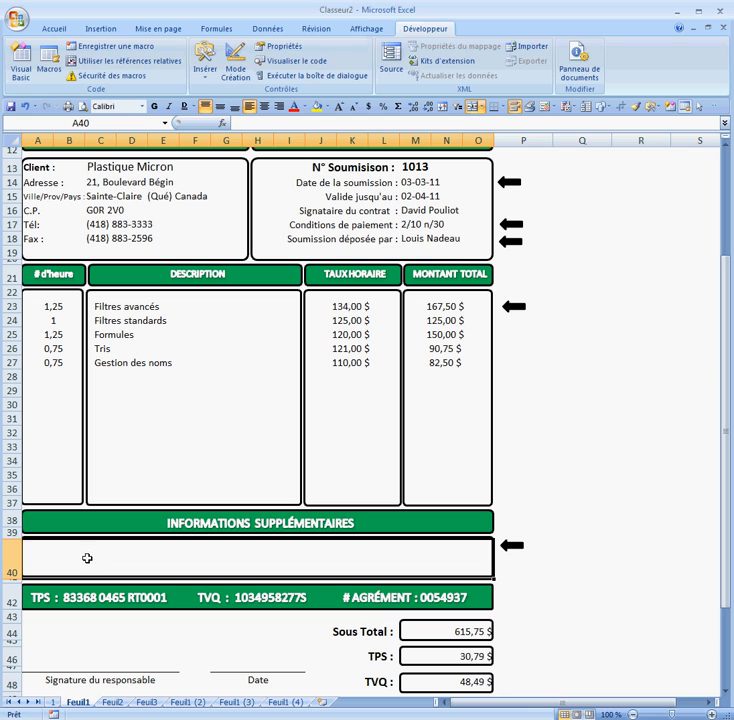
pyautogui.doubleClick(87, 558)
pyautogui.write('Ceci incl')
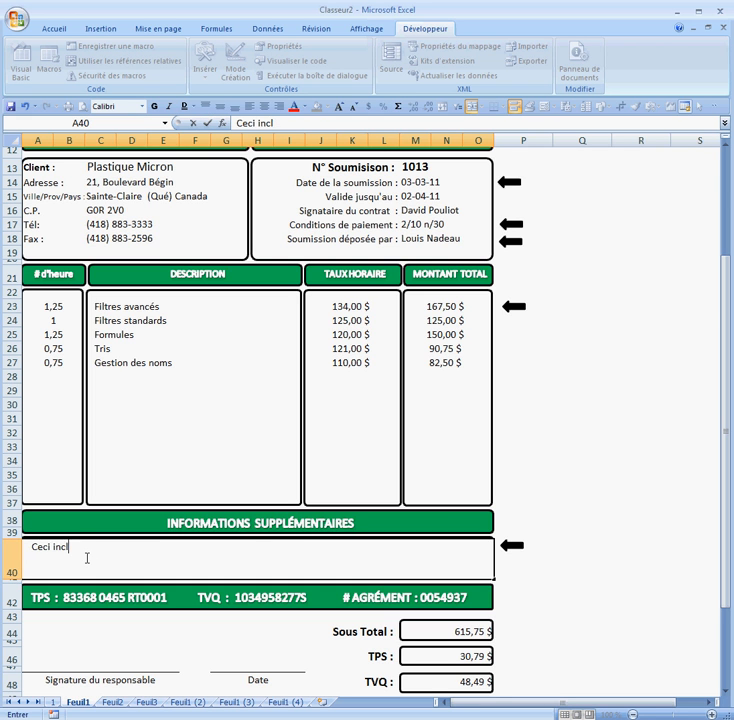
pyautogui.write('us les frais d')
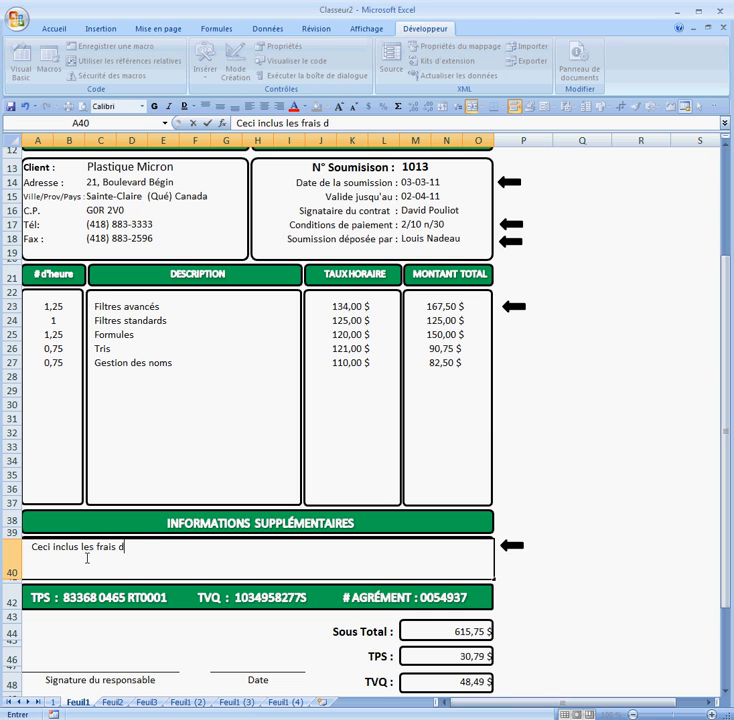
pyautogui.write('e déplac')
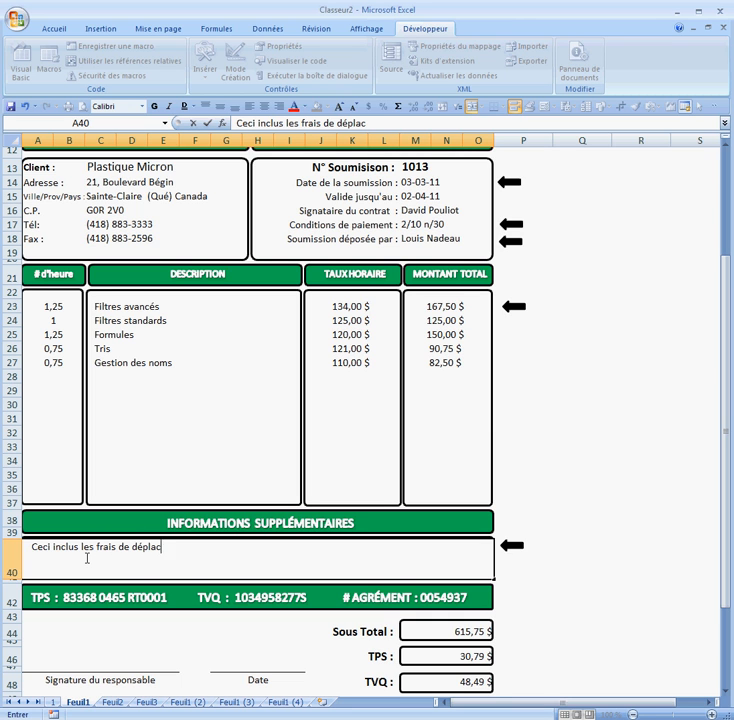
pyautogui.write('ement')
pyautogui.click(599, 568)
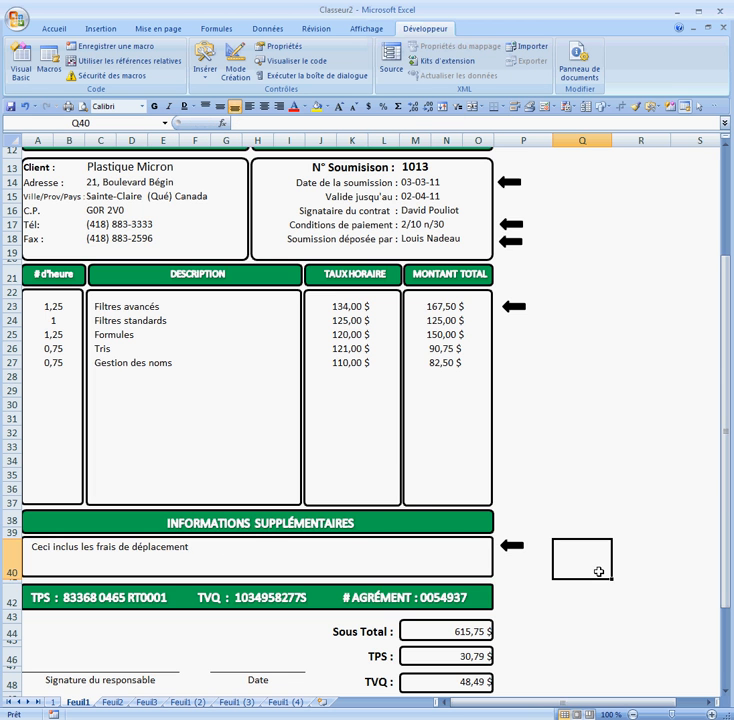
# Examine the subtotal, TPS, TVQ and total amounts at the end of the quote form
pyautogui.scroll(-1, 689, 489)
pyautogui.scroll(-1, 608, 556)
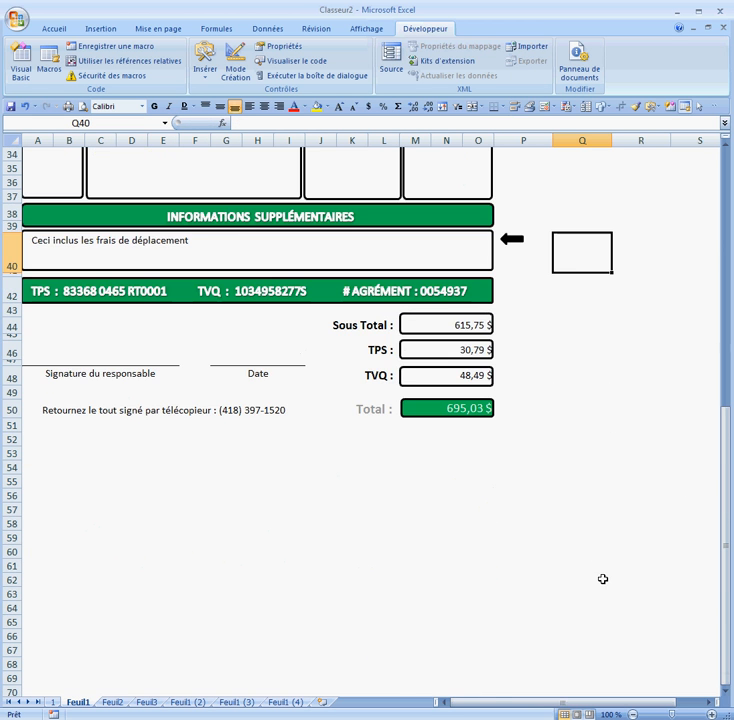
pyautogui.scroll(2, 607, 562)
pyautogui.scroll(2, 612, 569)
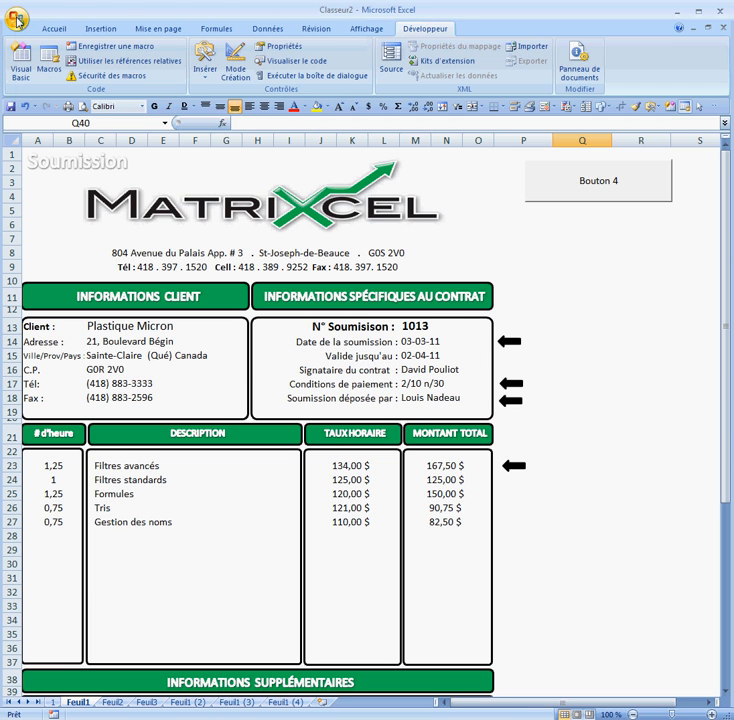
# Check in the Excel options that the Developer tab is set to show in the ribbon
pyautogui.click(325, 370)
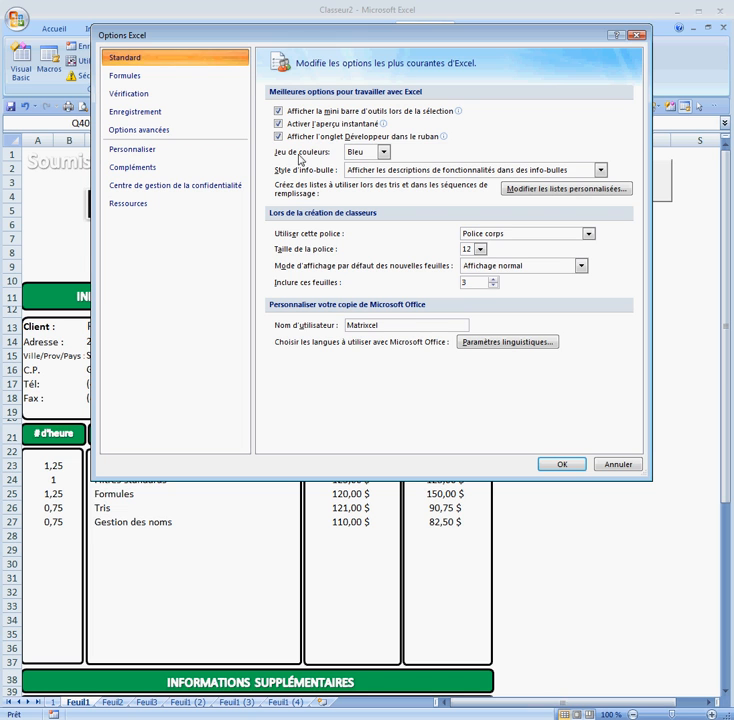
pyautogui.moveTo(423, 143)
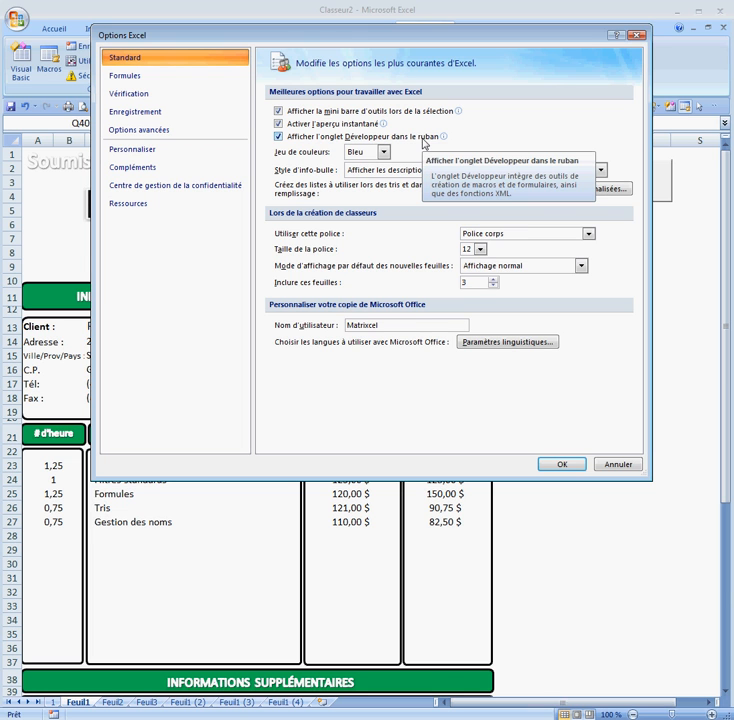
pyautogui.click(562, 465)
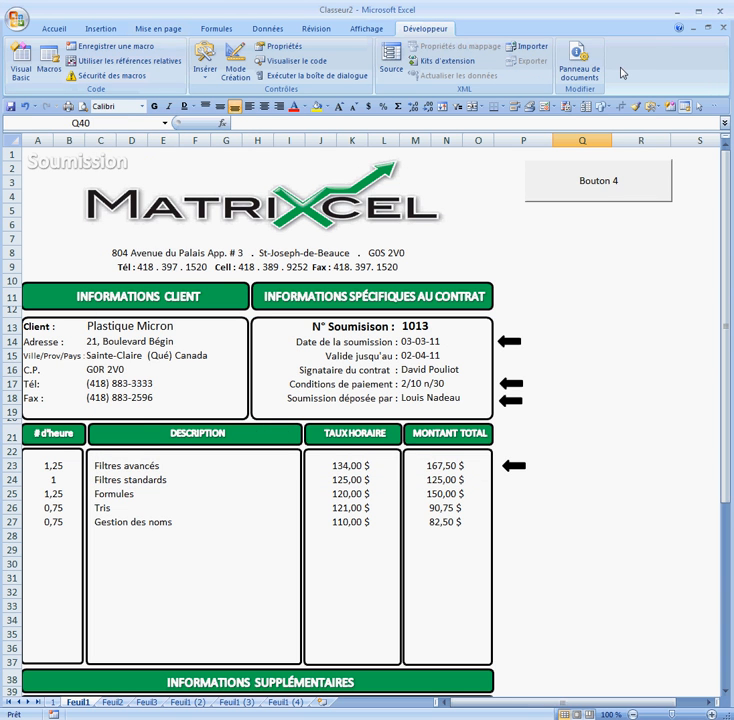
# Start recording a macro named effacer_donnees, stored in this workbook
pyautogui.click(52, 713)
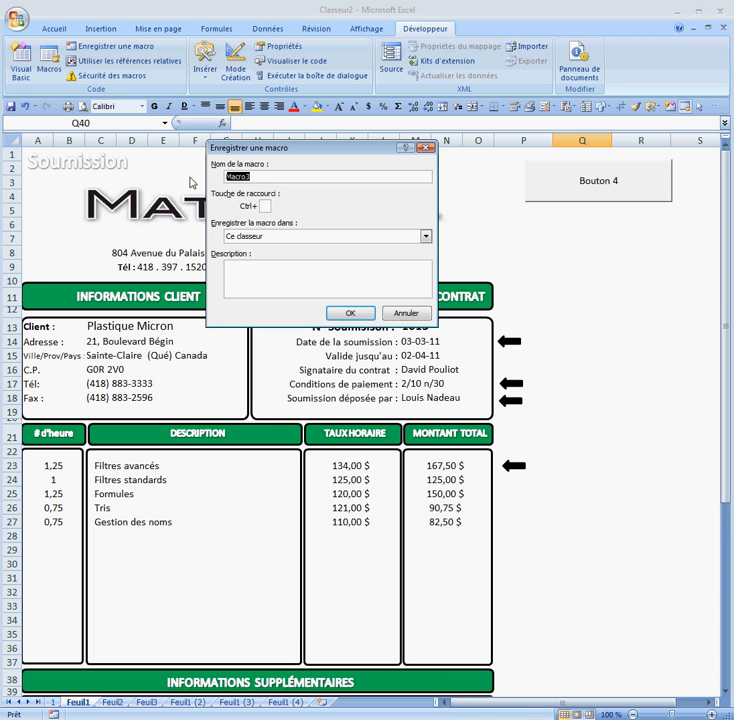
pyautogui.write('effacer_donnees')
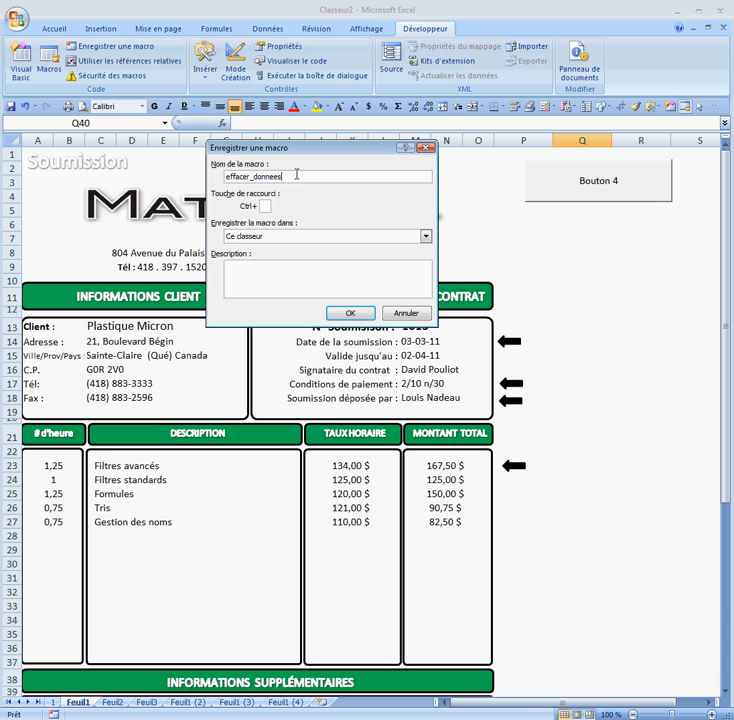
pyautogui.click(350, 314)
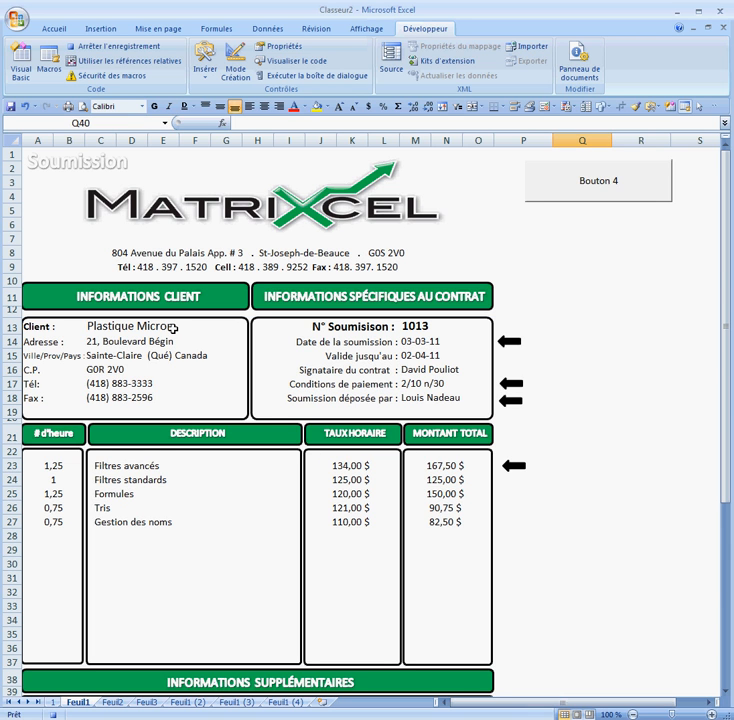
# Clear the client, quote date, payment terms, submitter, descriptions and hourly rates in rows 23 to 37, and the additional note together
pyautogui.click(143, 326)
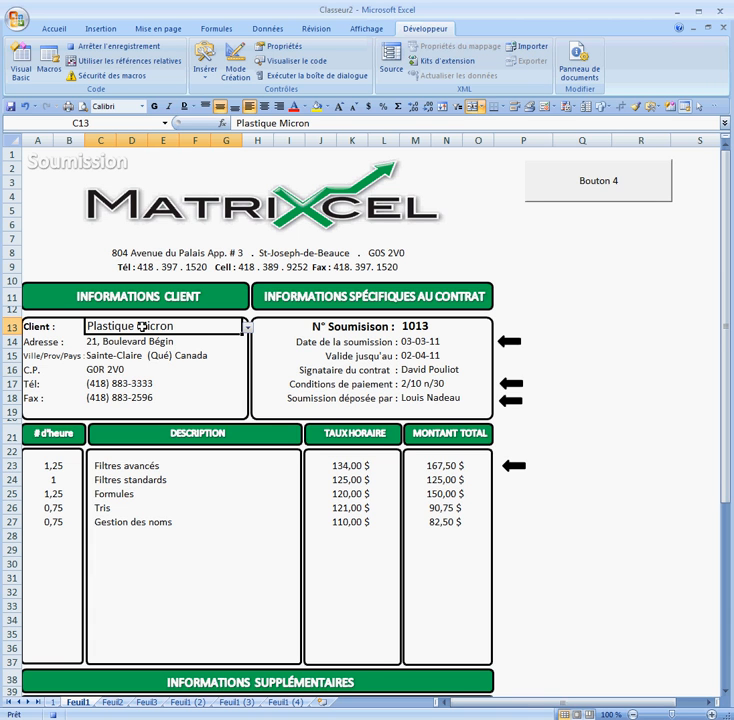
pyautogui.click(437, 343)
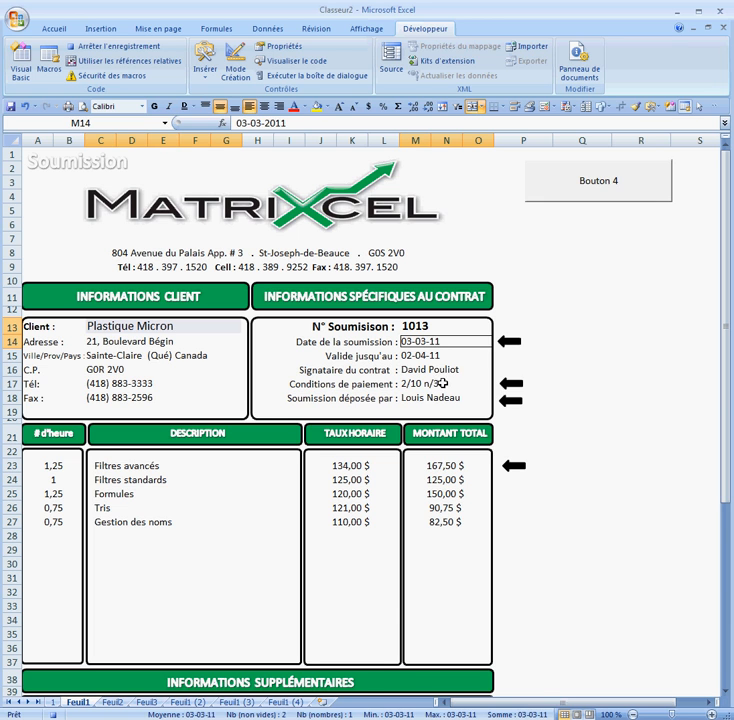
pyautogui.click(442, 383)
pyautogui.click(445, 398)
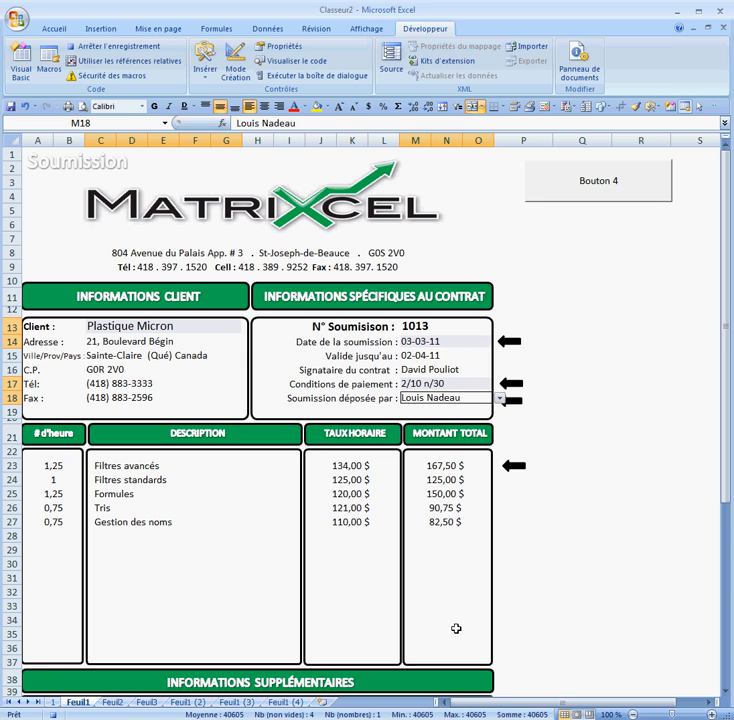
pyautogui.moveTo(113, 465); pyautogui.dragTo(367, 650)
pyautogui.scroll(-7, 119, 397)
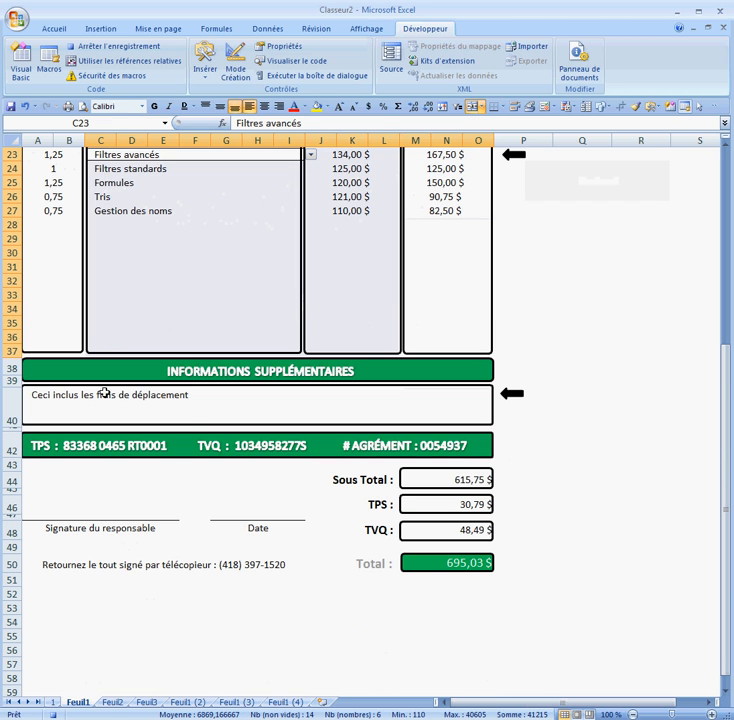
pyautogui.click(56, 397)
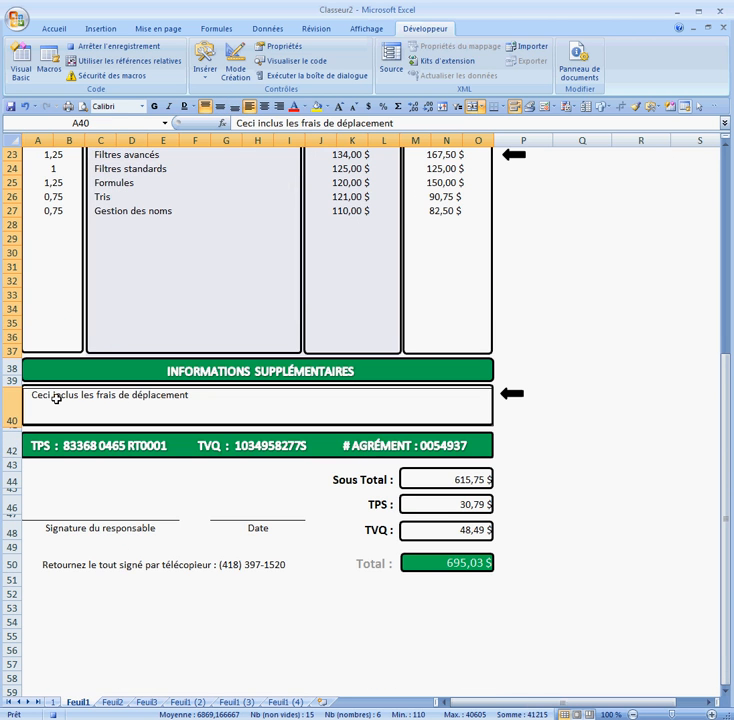
pyautogui.scroll(7, 415, 385)
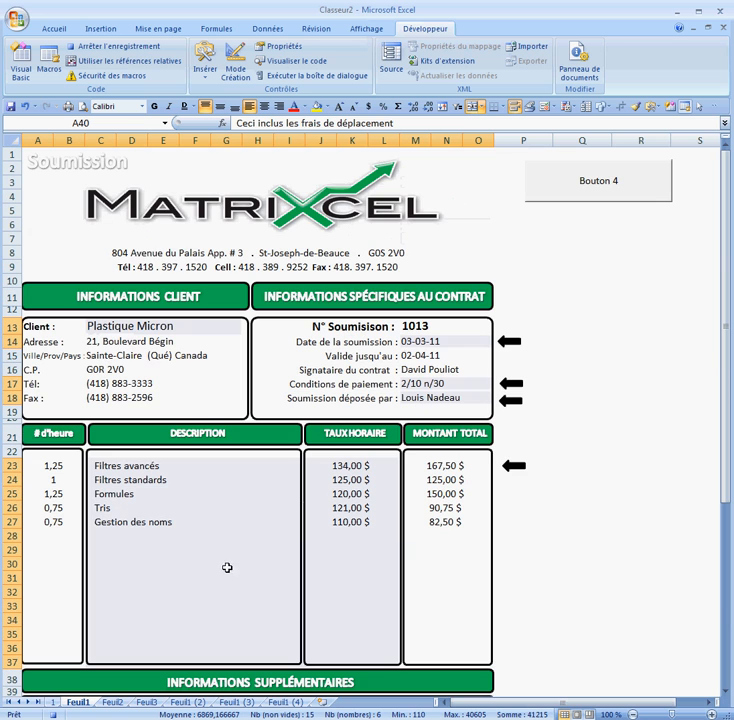
pyautogui.rightClick(207, 512)
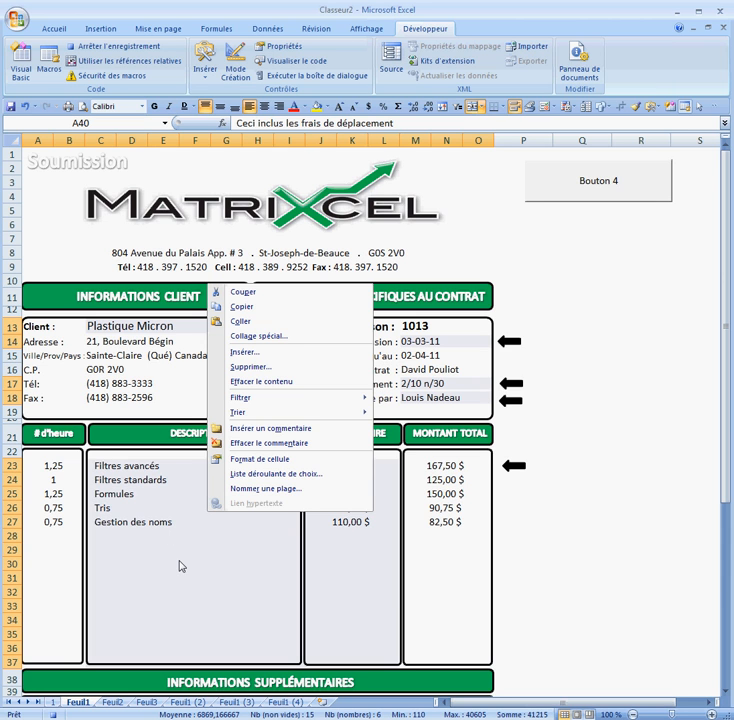
pyautogui.click(245, 386)
# Check the cleared quote form and stop recording the macro
pyautogui.scroll(-6, 244, 381)
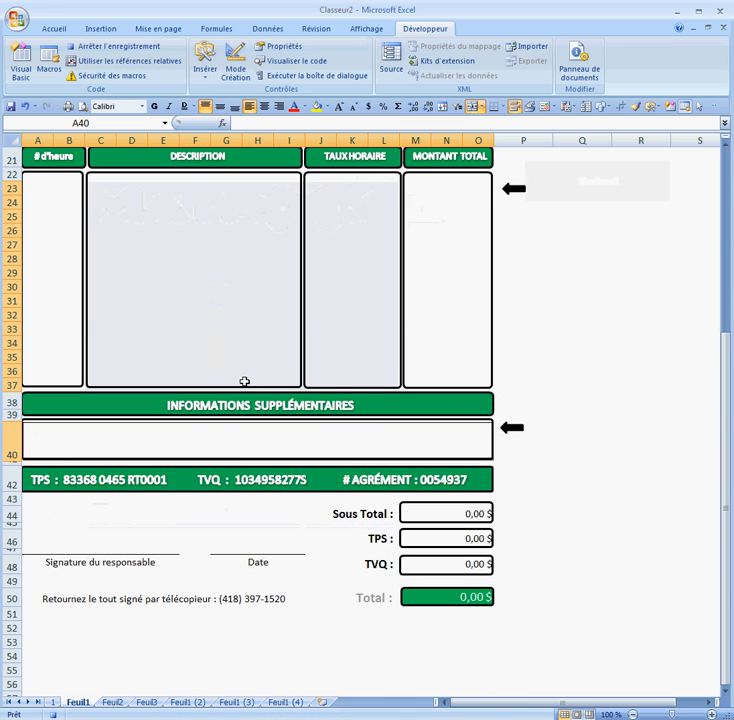
pyautogui.scroll(4, 660, 445)
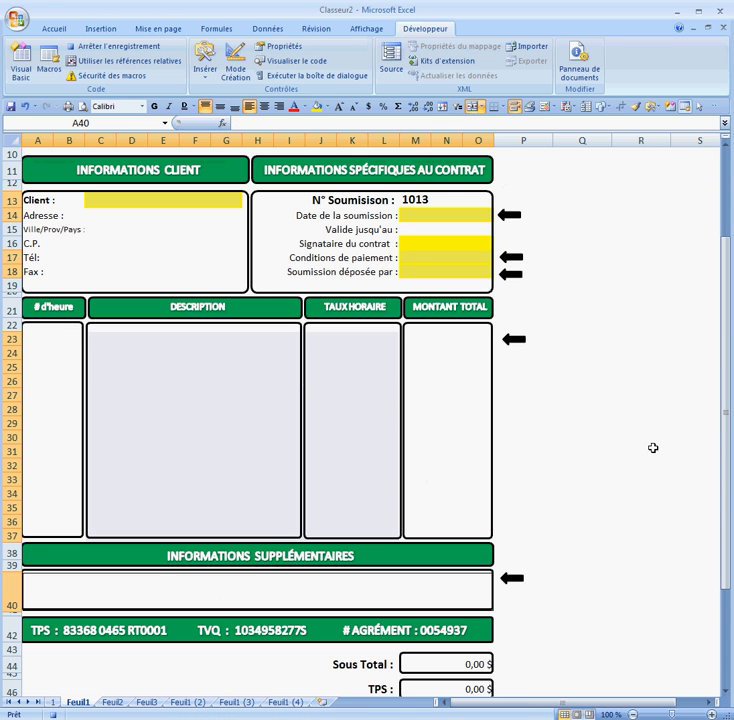
pyautogui.click(52, 713)
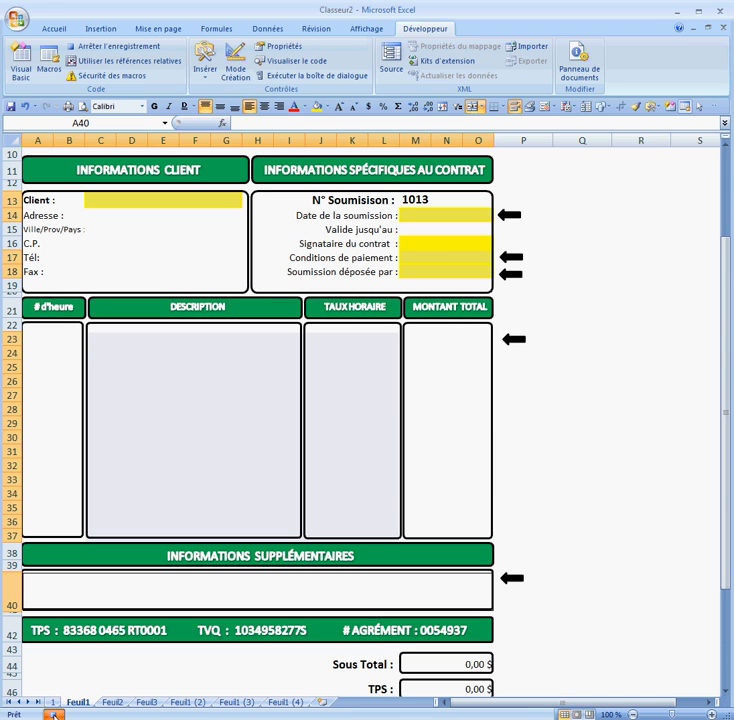
pyautogui.click(52, 713)
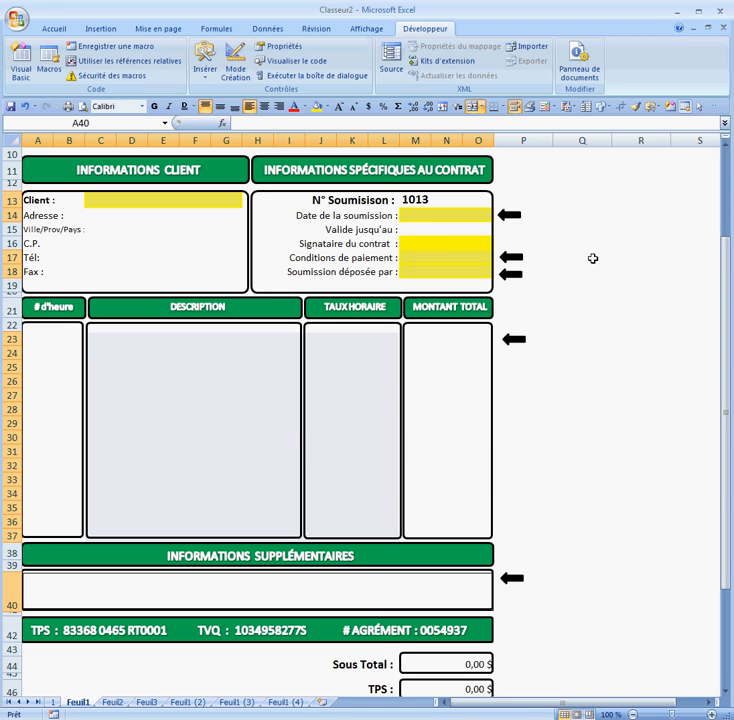
# Assign the effacer_donnees macro to the Bouton 4 button beside the logo
pyautogui.scroll(3, 578, 326)
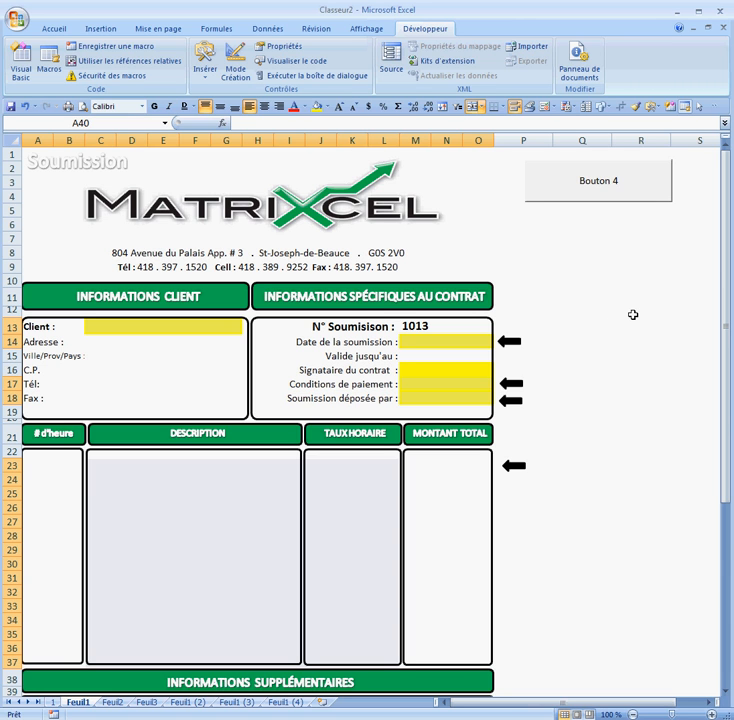
pyautogui.rightClick(572, 185)
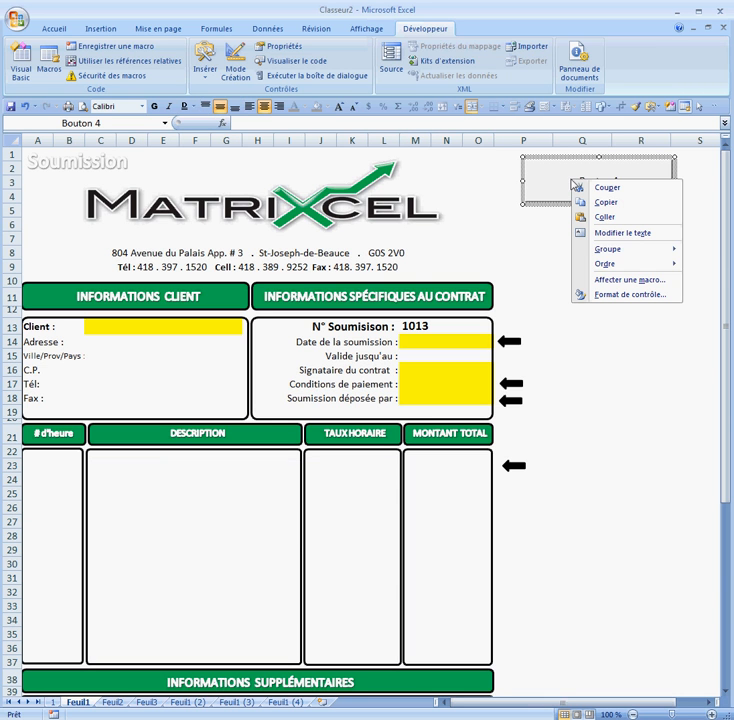
pyautogui.click(621, 280)
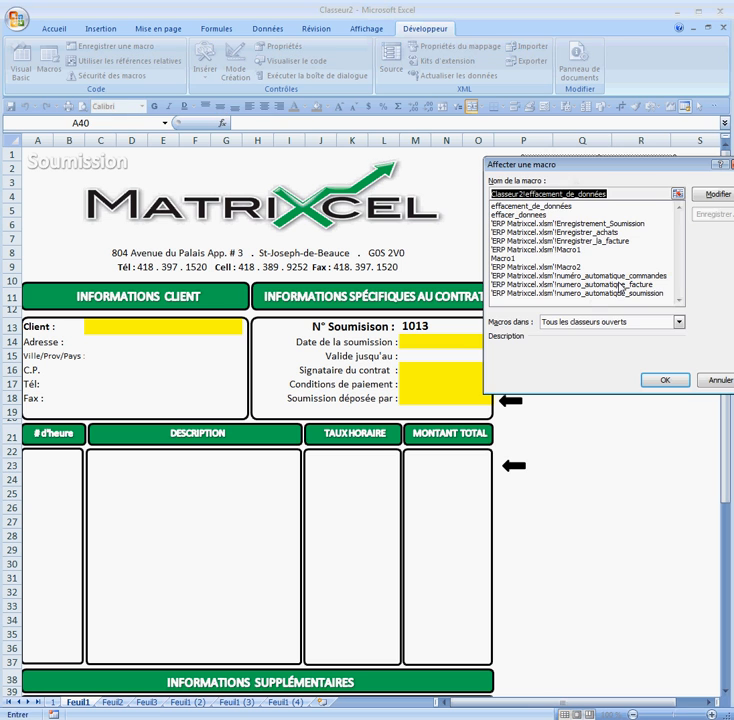
pyautogui.click(522, 215)
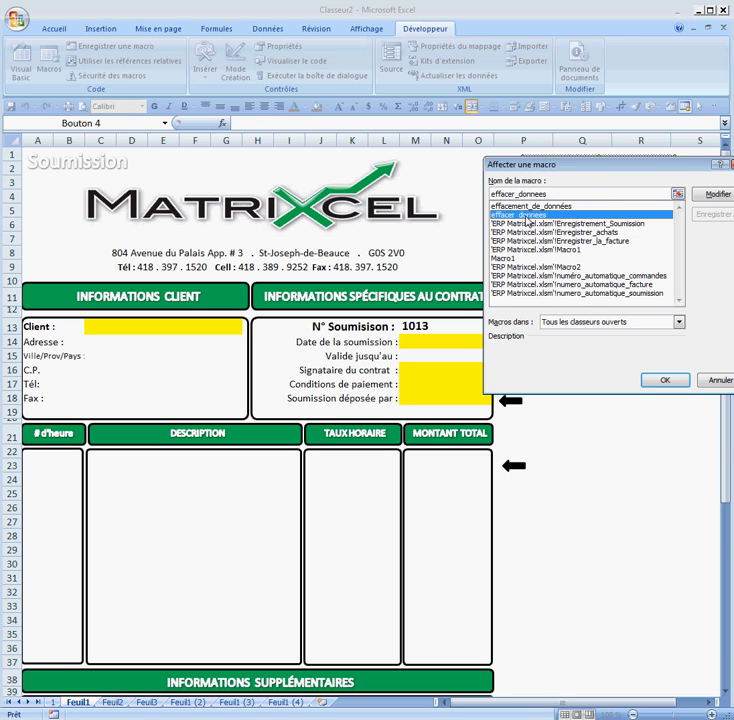
pyautogui.doubleClick(526, 216)
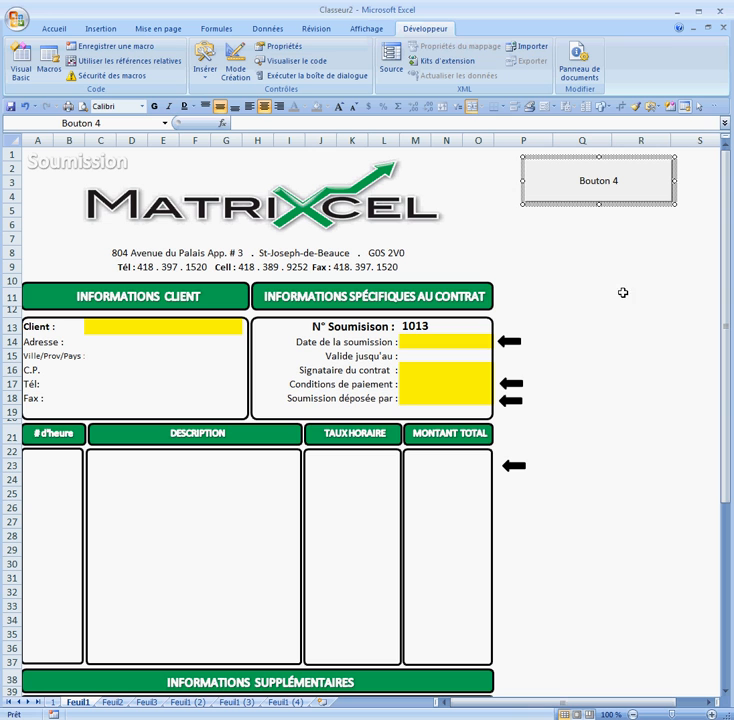
pyautogui.click(616, 282)
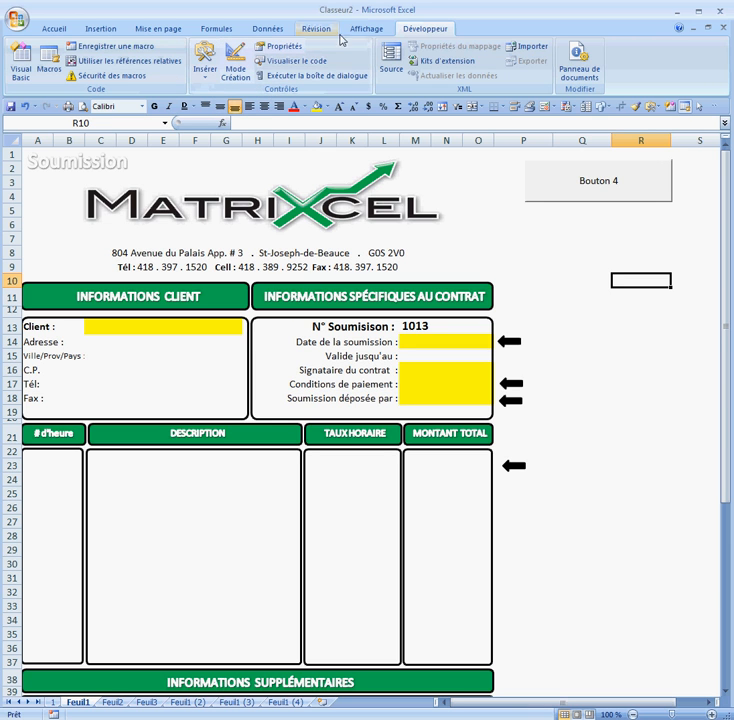
pyautogui.click(207, 76)
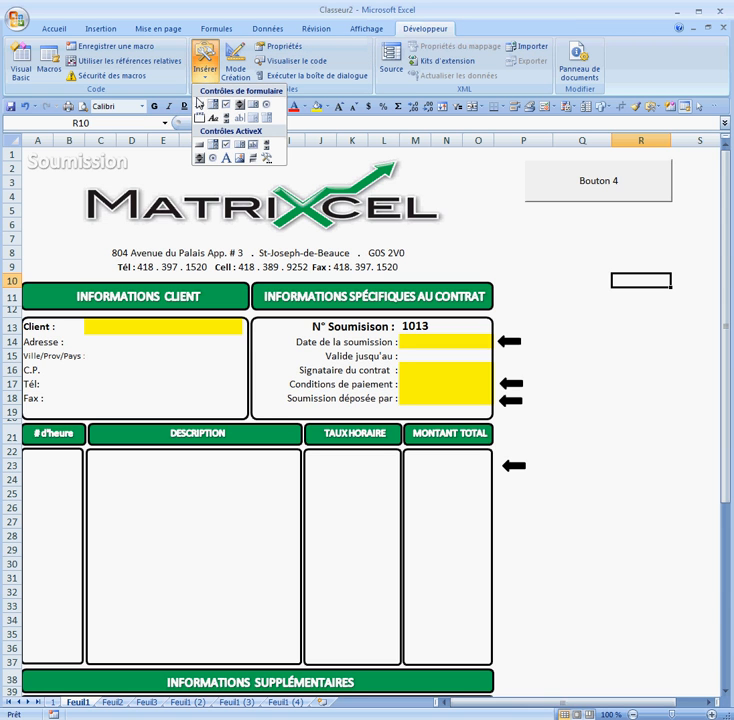
pyautogui.click(617, 307)
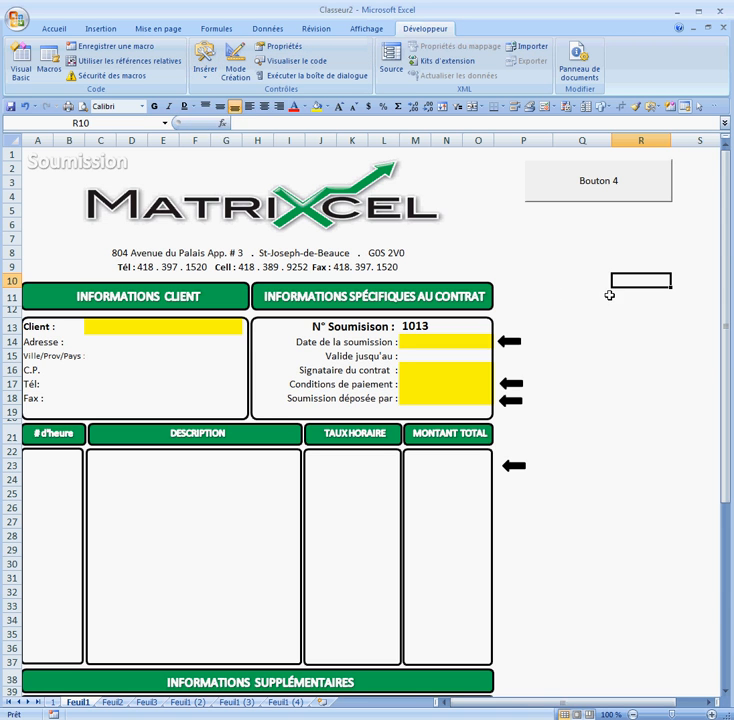
pyautogui.click(593, 292)
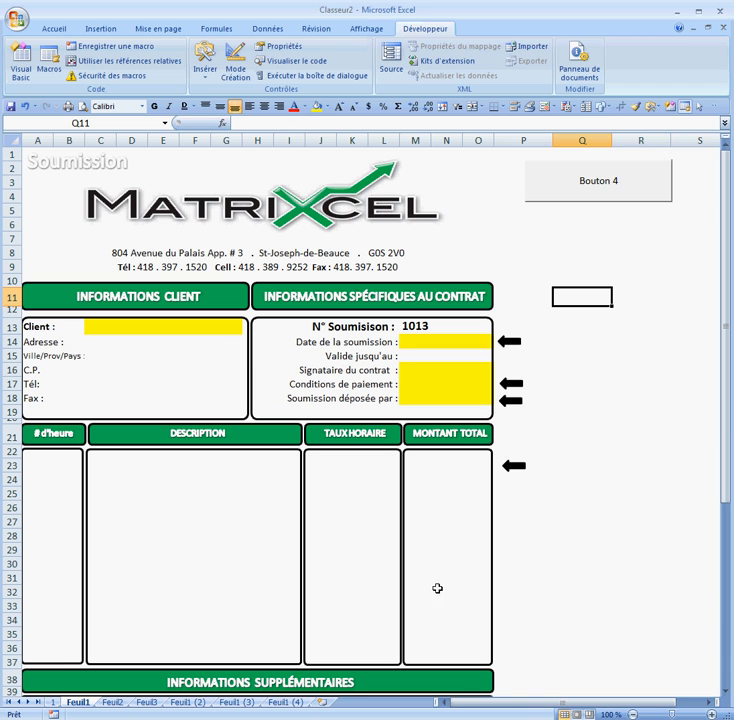
# Choose Ferme Écoloveau senc. as the client of the quote
pyautogui.click(213, 328)
pyautogui.click(246, 327)
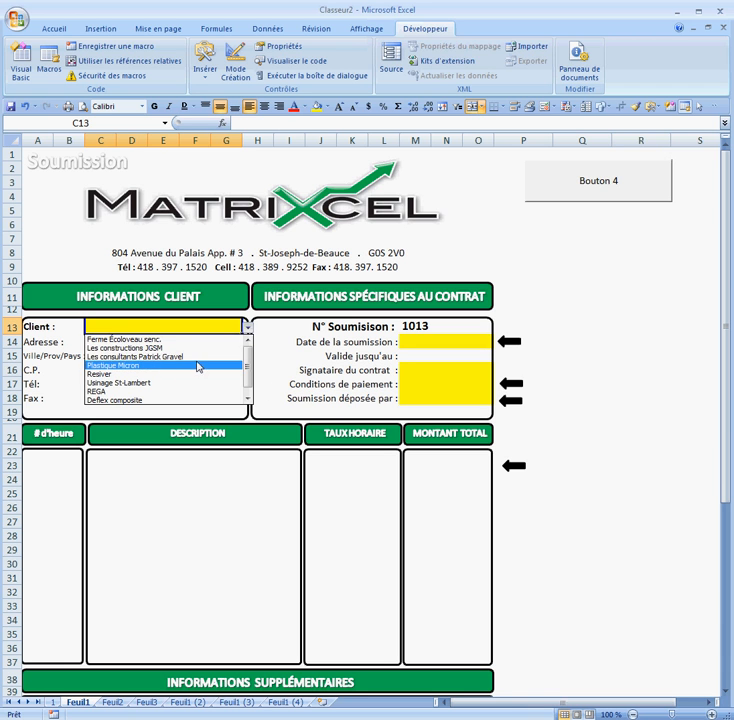
pyautogui.click(148, 340)
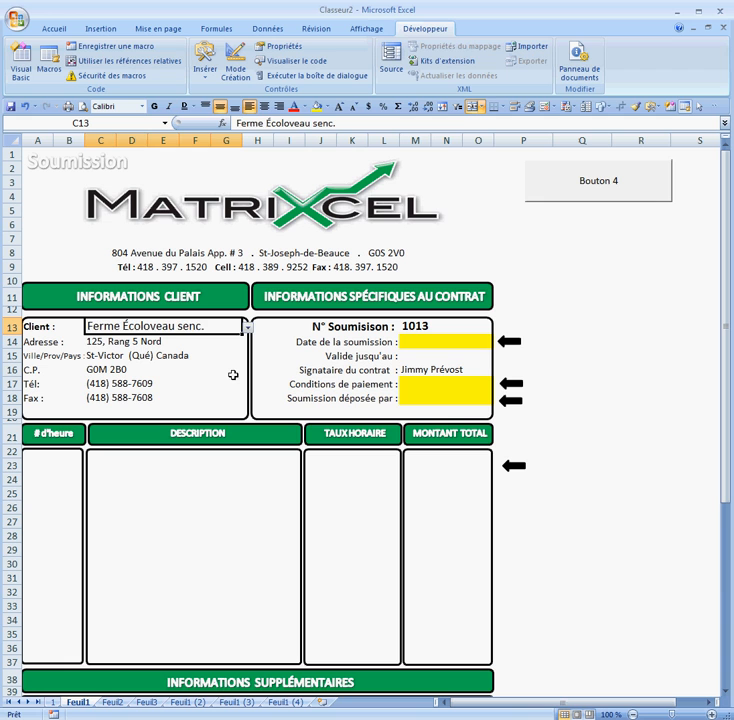
# Enter 05-03-2011 as the quote date and n/30 as the payment terms
pyautogui.click(465, 342)
pyautogui.write('05-')
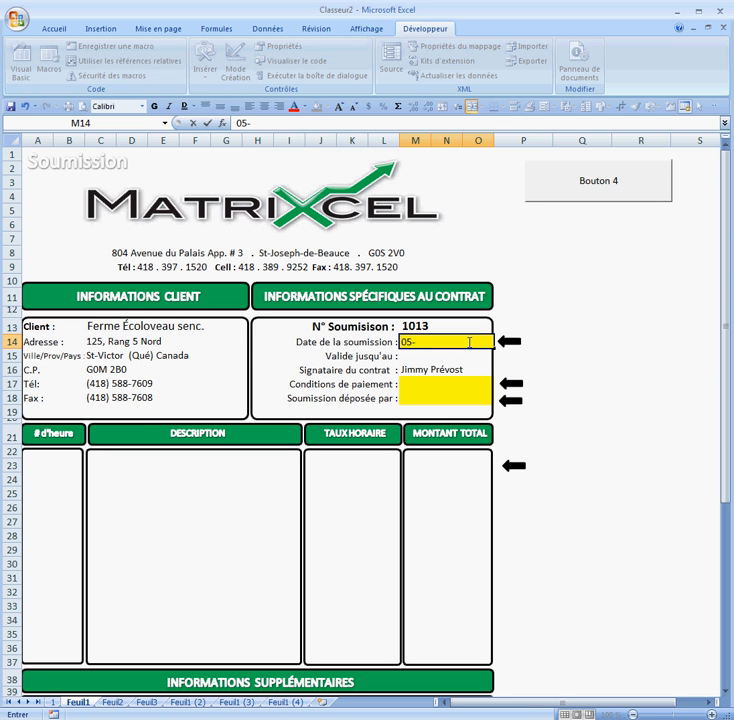
pyautogui.write('03-2011')
pyautogui.click(589, 437)
pyautogui.click(479, 382)
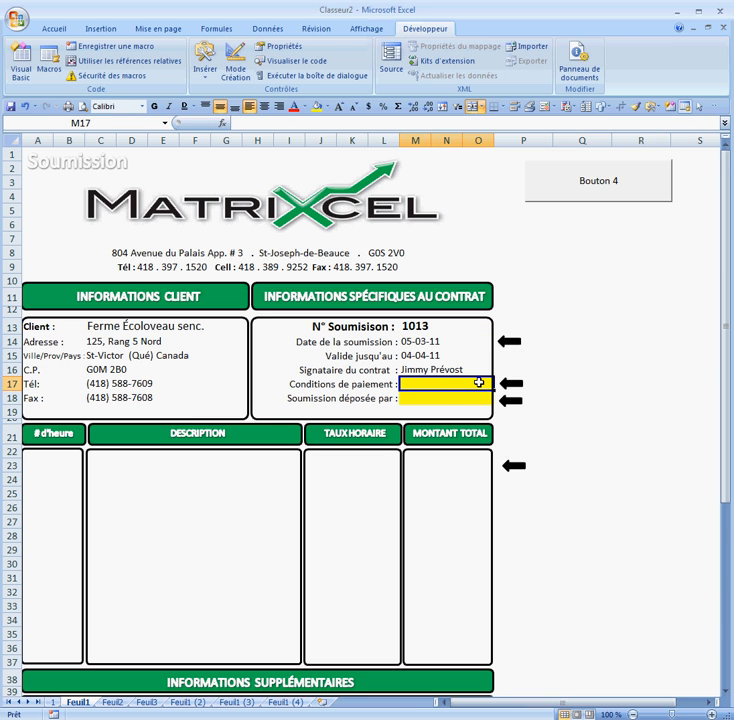
pyautogui.write('n/30')
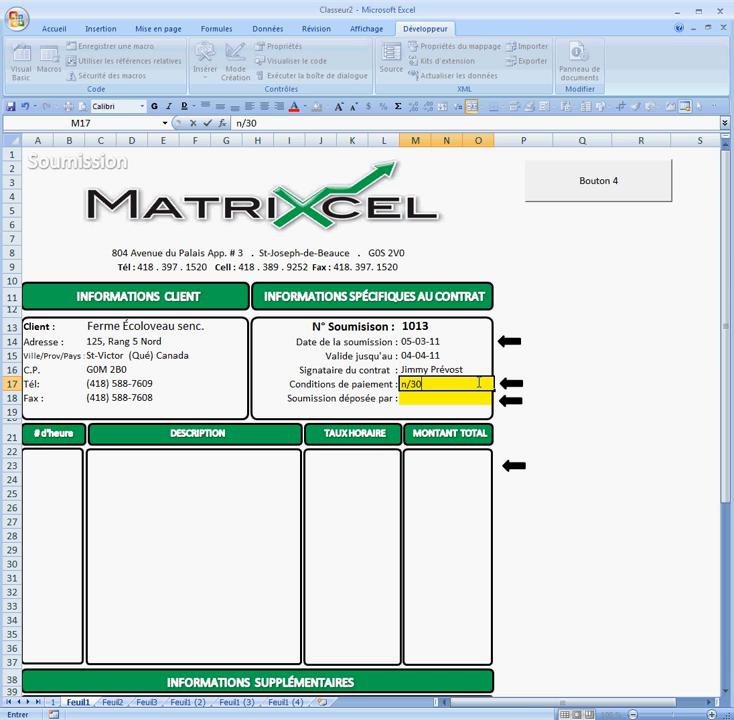
# Choose the available representative's name as the person submitting the quote
pyautogui.click(479, 400)
pyautogui.click(499, 398)
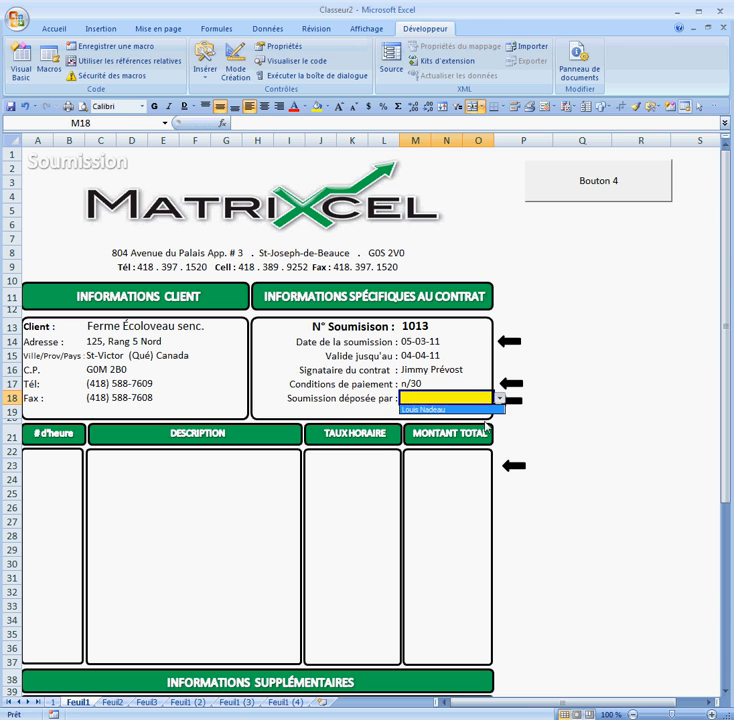
pyautogui.click(446, 410)
# Choose Filtres avancés as the description in row 23
pyautogui.click(237, 477)
pyautogui.click(287, 462)
pyautogui.click(311, 465)
pyautogui.click(170, 502)
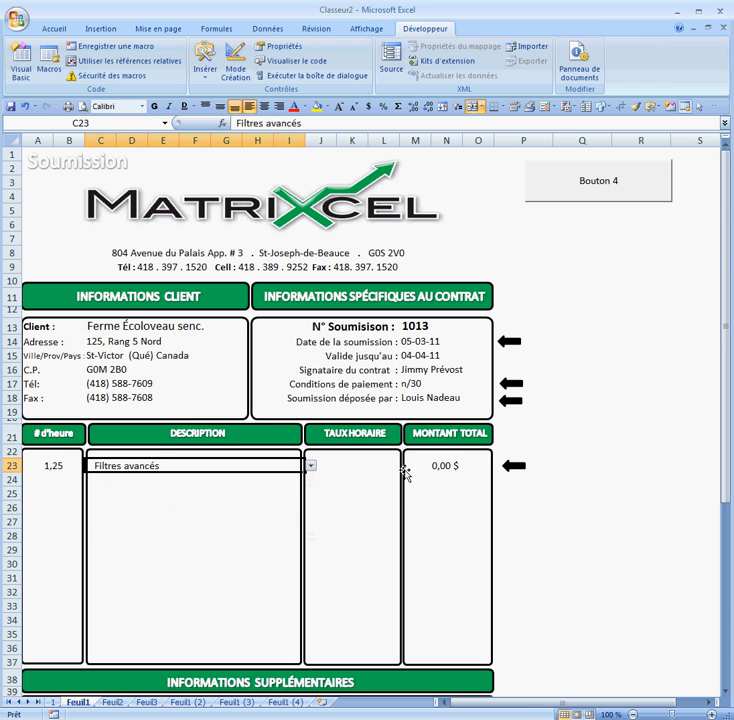
# Enter 123 as the hourly rate for the Filtres avancés line in row 23
pyautogui.click(360, 467)
pyautogui.write('123')
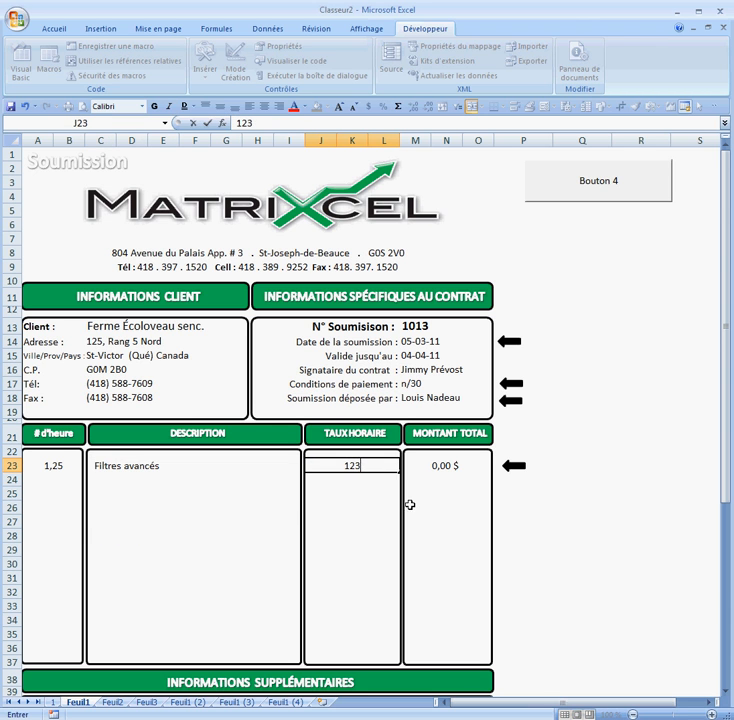
pyautogui.click(257, 505)
# Enter "déplacement inclus" as the quote's supplementary information in row 40
pyautogui.scroll(-7, 446, 501)
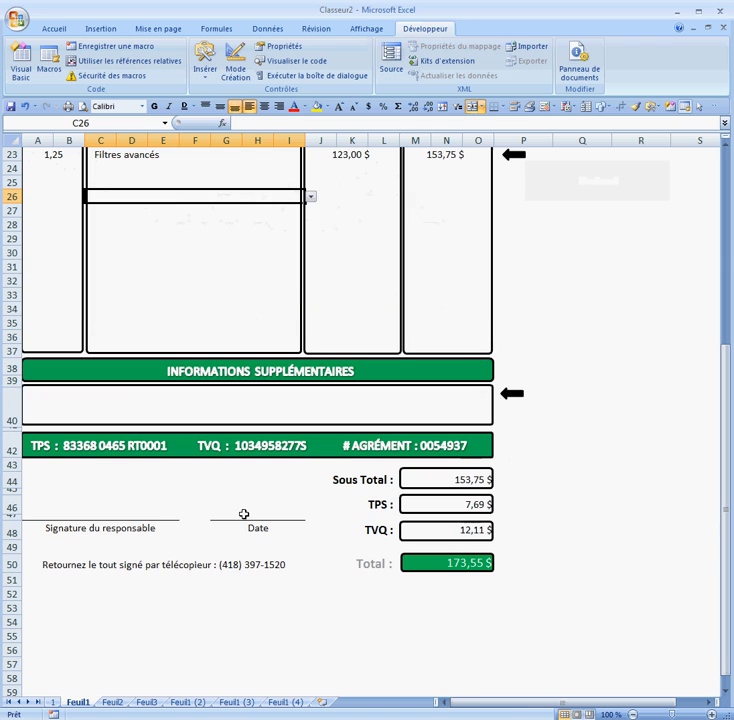
pyautogui.click(149, 409)
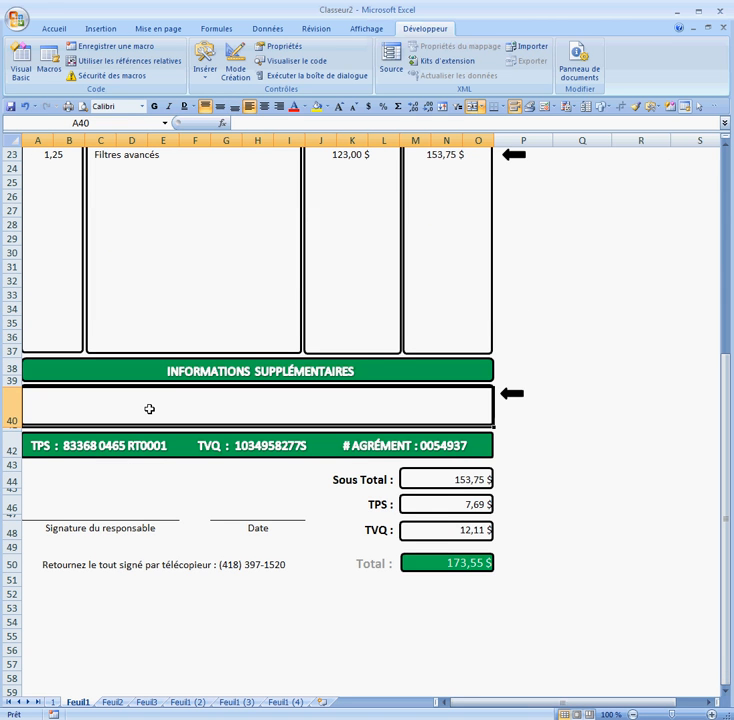
pyautogui.write('déplcement ')
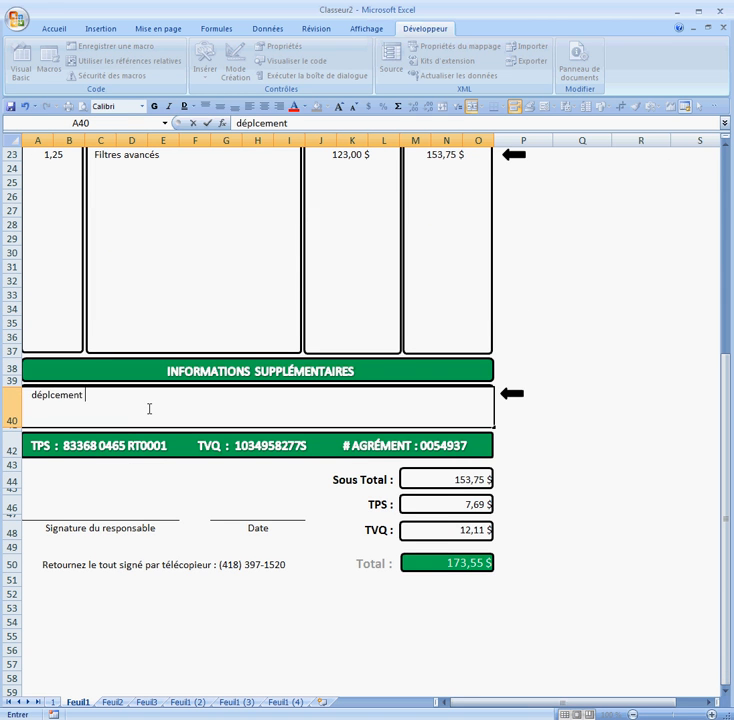
pyautogui.write('inclus')
pyautogui.click(54, 395)
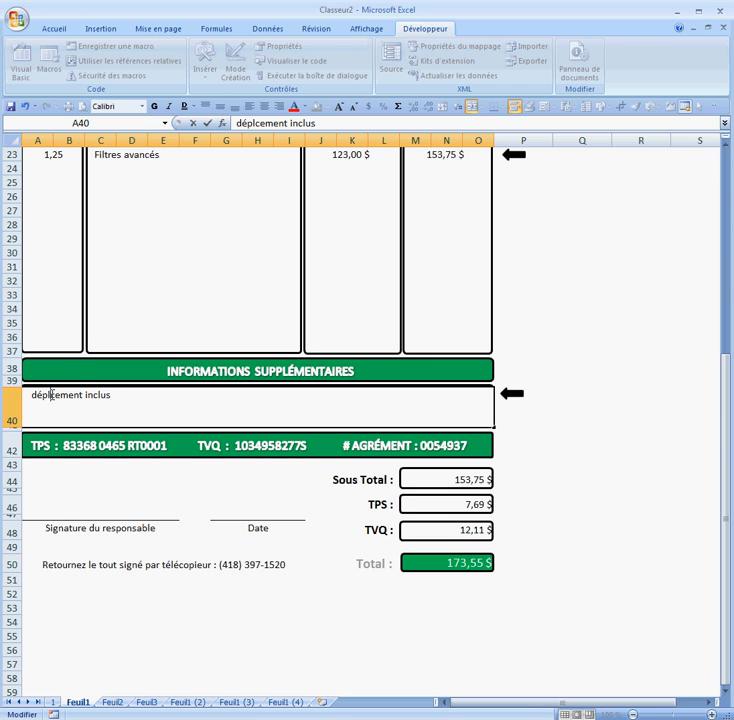
pyautogui.write('a')
pyautogui.click(634, 333)
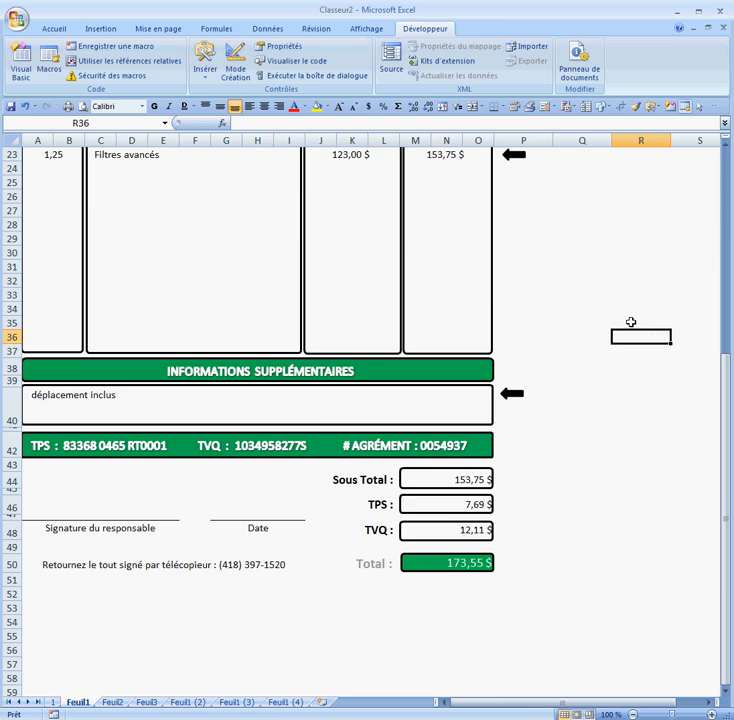
# Run the form-clearing macro with the sheet's Bouton 4 and check the quote form from end to end
pyautogui.scroll(7, 658, 276)
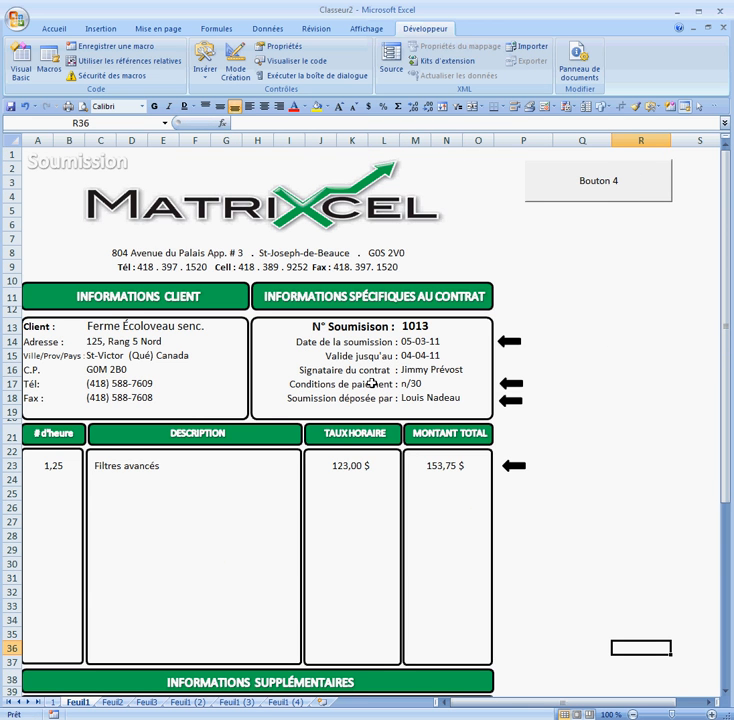
pyautogui.click(607, 188)
pyautogui.scroll(-7, 585, 524)
pyautogui.scroll(8, 621, 542)
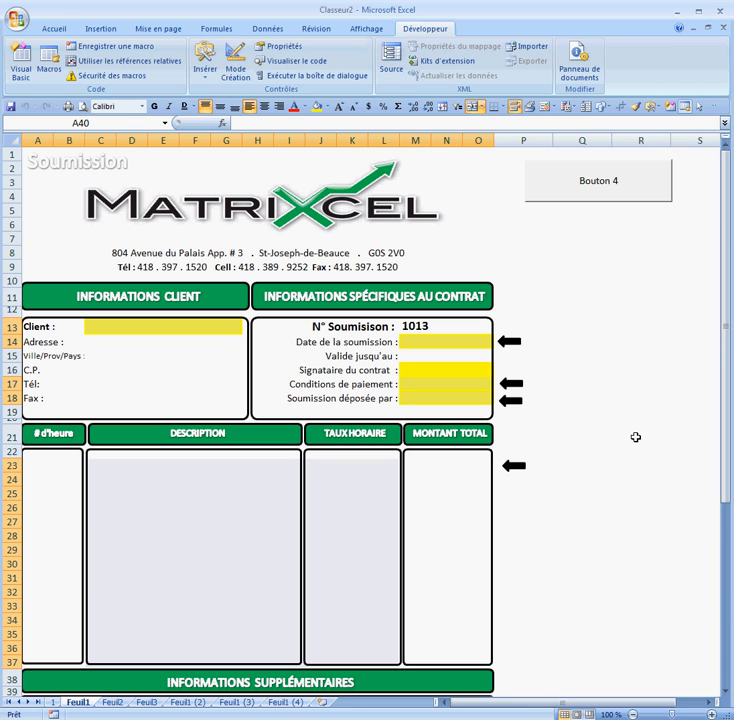